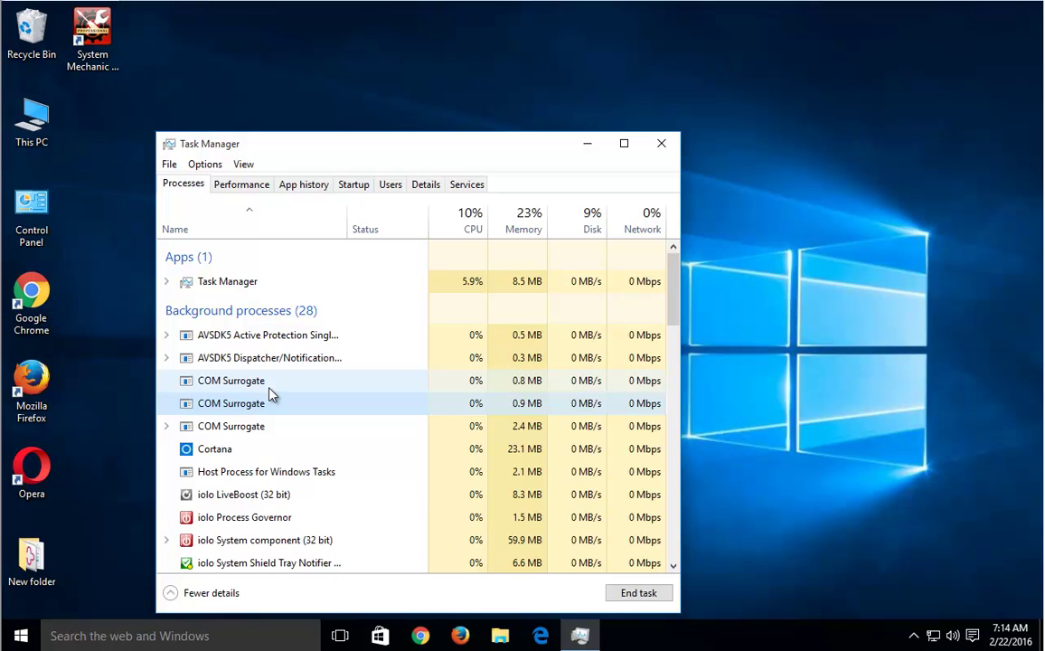
# - Open the file location of the iolo LiveBoost (32 bit) background process
pyautogui.press('i')
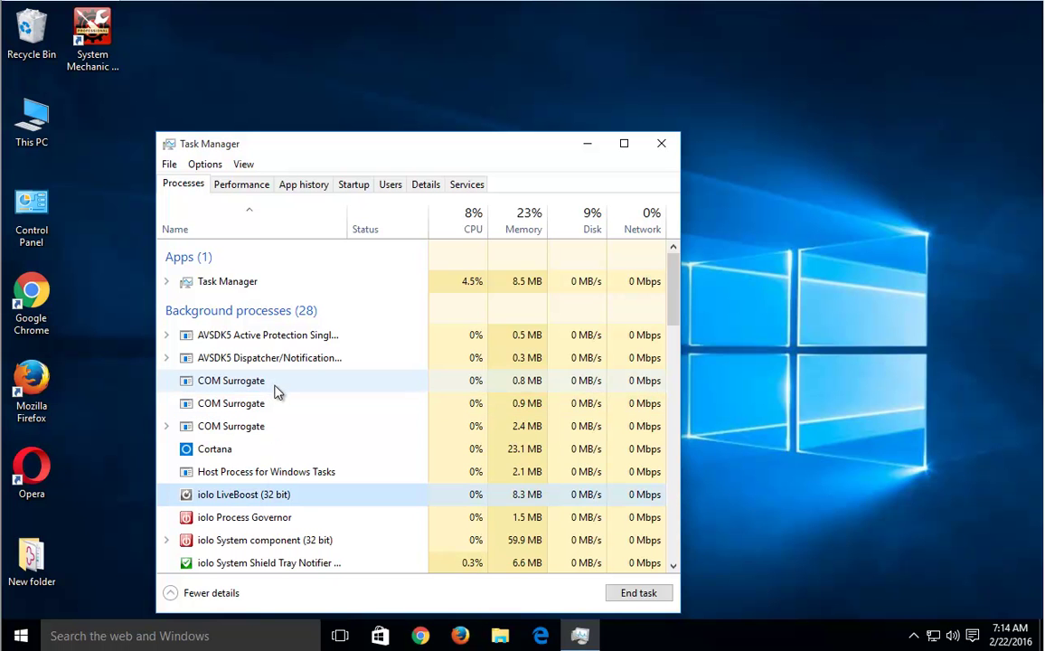
pyautogui.rightClick(262, 495)
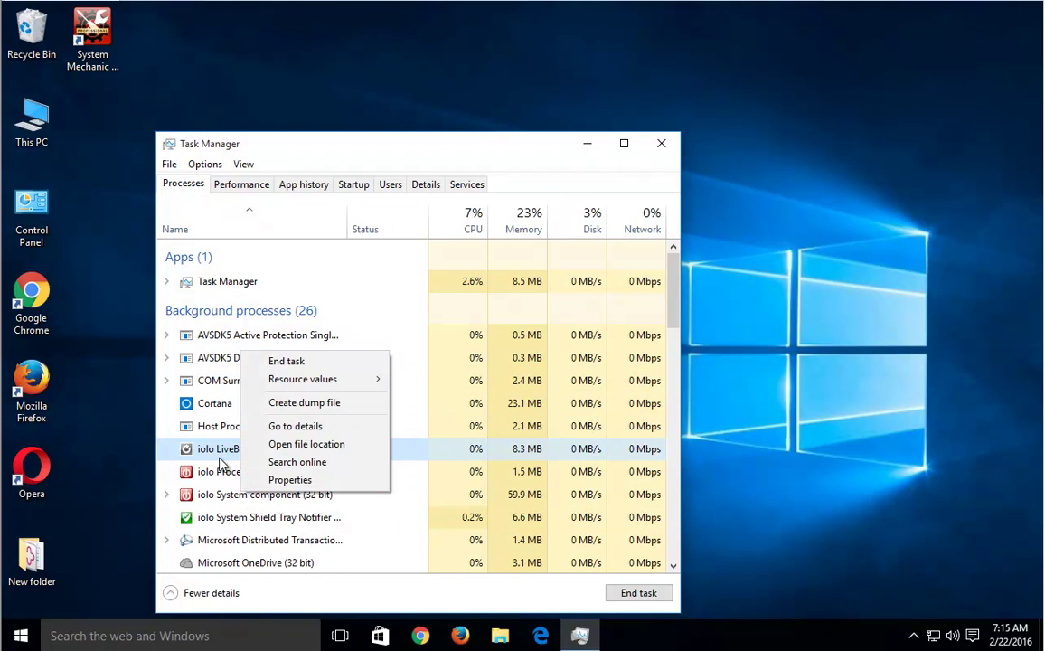
pyautogui.press('Escape')
pyautogui.hotkey('shift', 'F10')
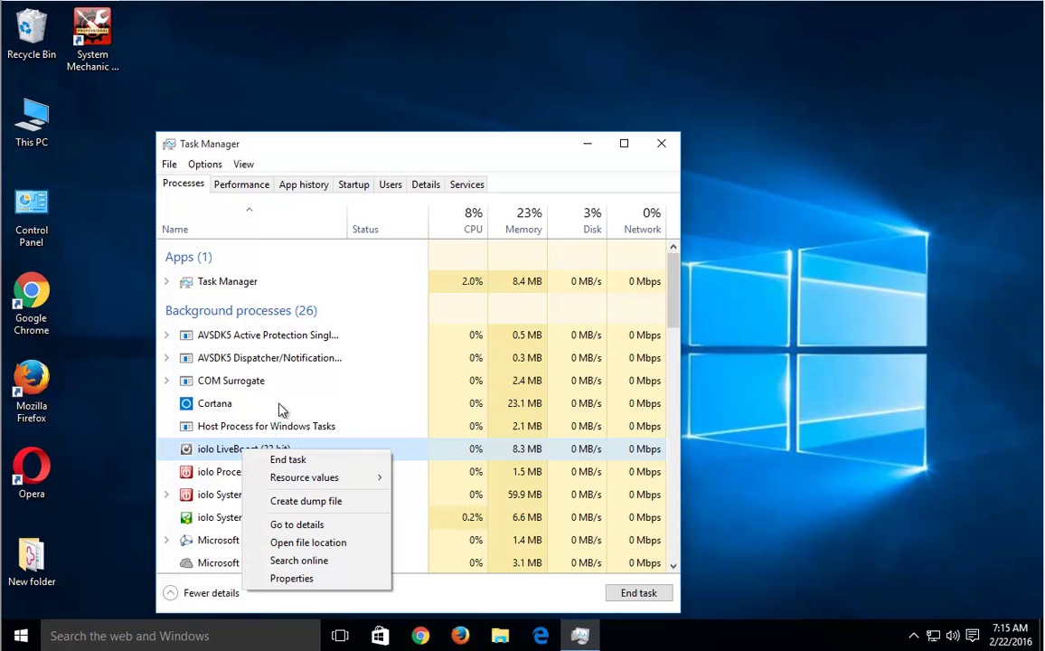
pyautogui.click(316, 543)
# - Copy the folder name "iolo" from the System Mechanic Professional folder's path
pyautogui.click(533, 83)
pyautogui.click(549, 82)
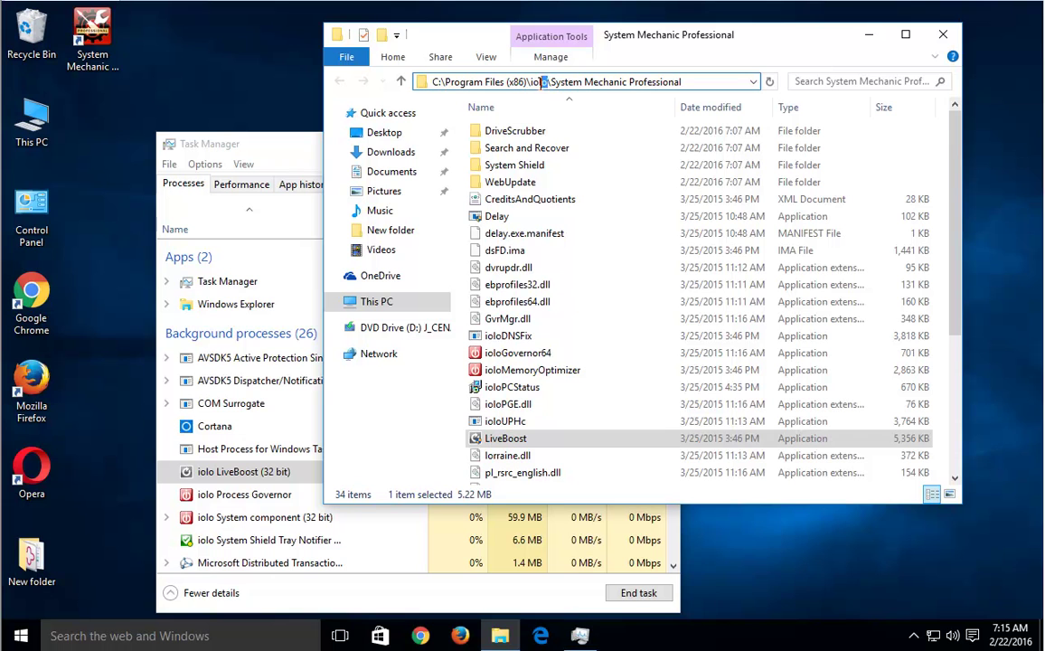
pyautogui.rightClick(533, 82)
pyautogui.click(506, 132)
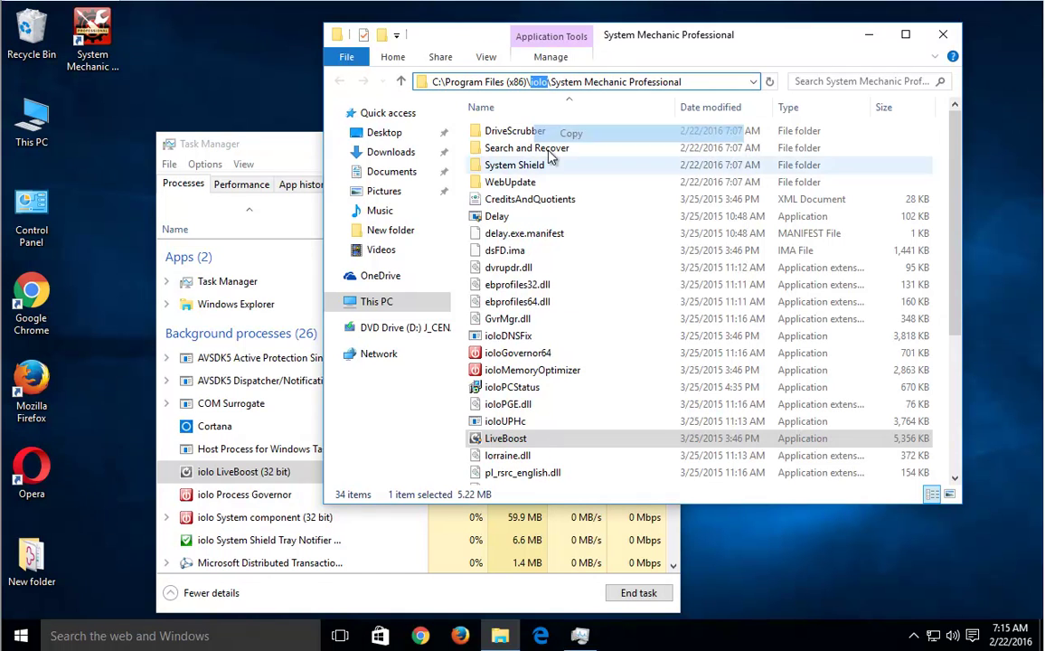
# - End the iolo LiveBoost, Process Governor, System component and System Shield Tray Notifier processes, and check the hidden tray icons
pyautogui.click(252, 450)
pyautogui.click(245, 471)
pyautogui.click(638, 593)
pyautogui.click(252, 473)
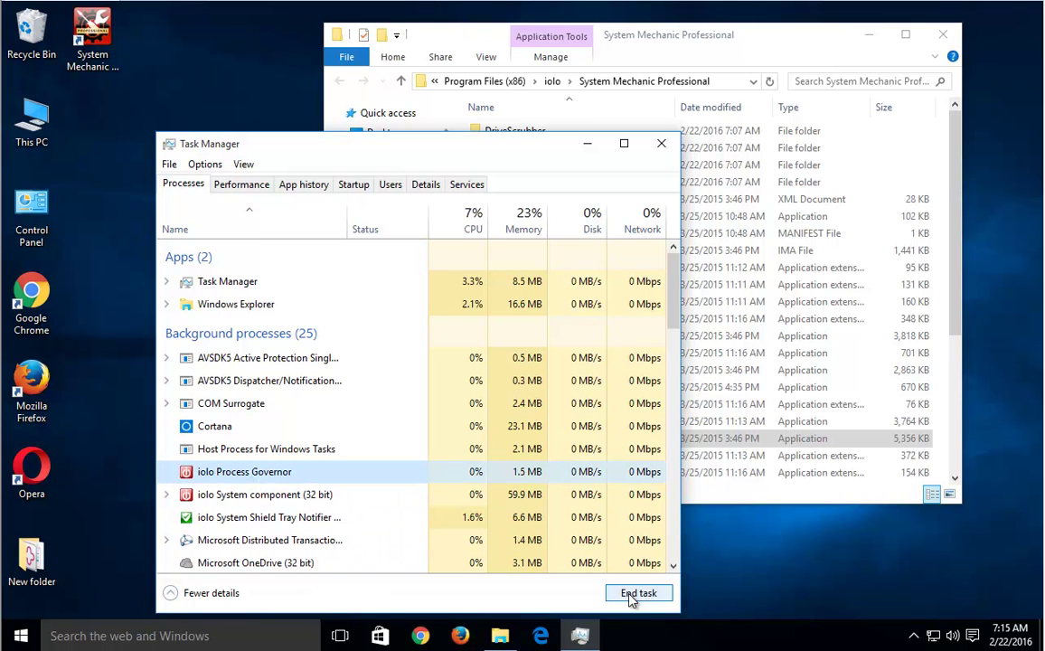
pyautogui.click(275, 478)
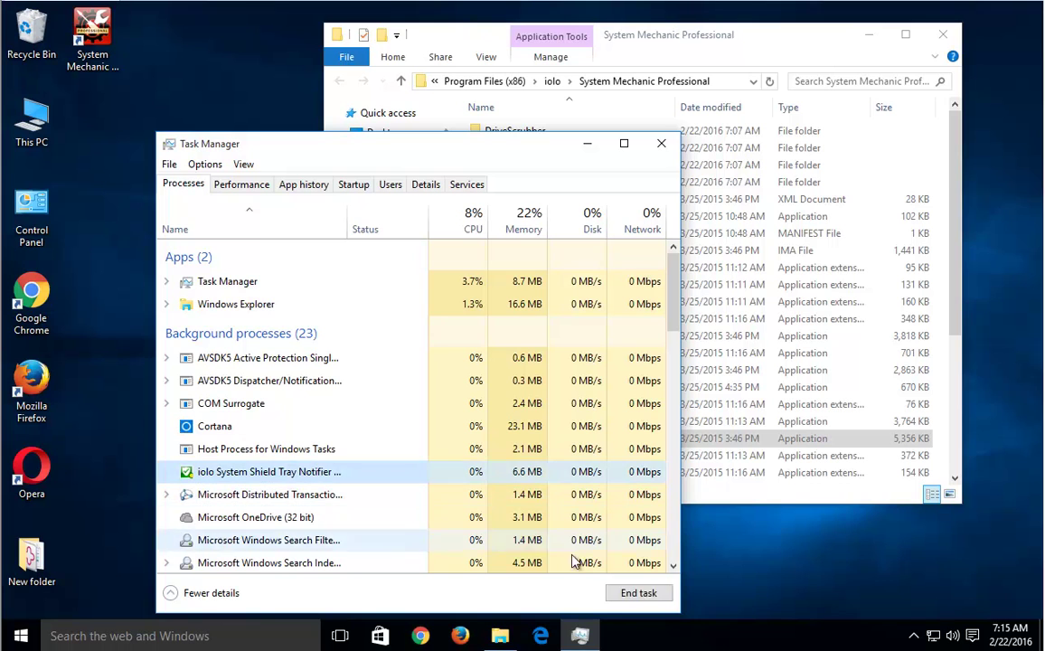
pyautogui.click(638, 593)
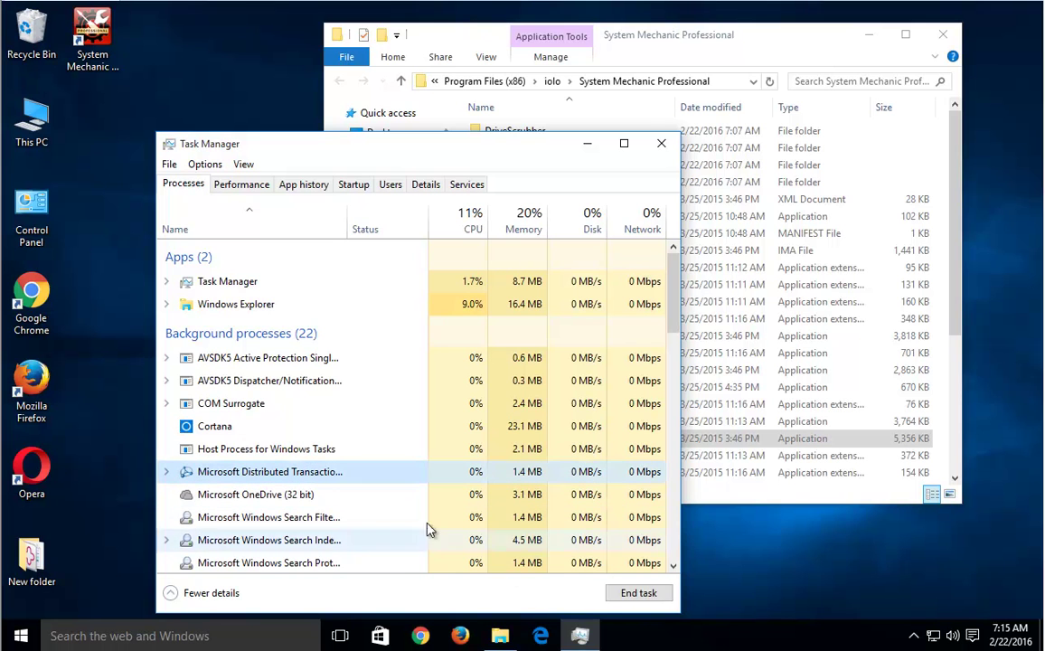
pyautogui.click(914, 636)
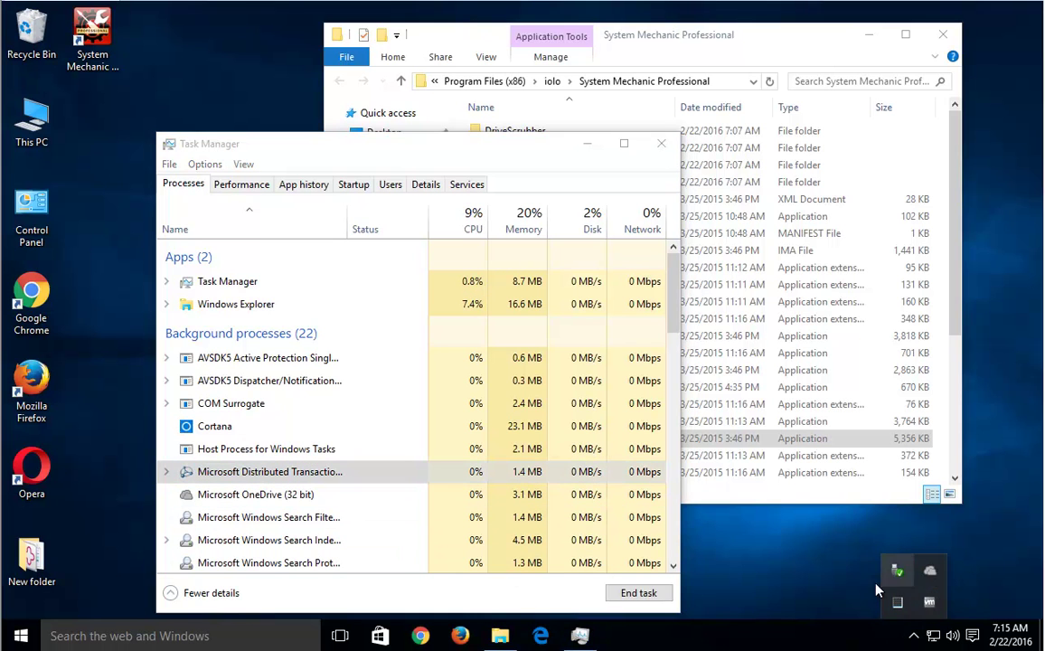
pyautogui.click(291, 500)
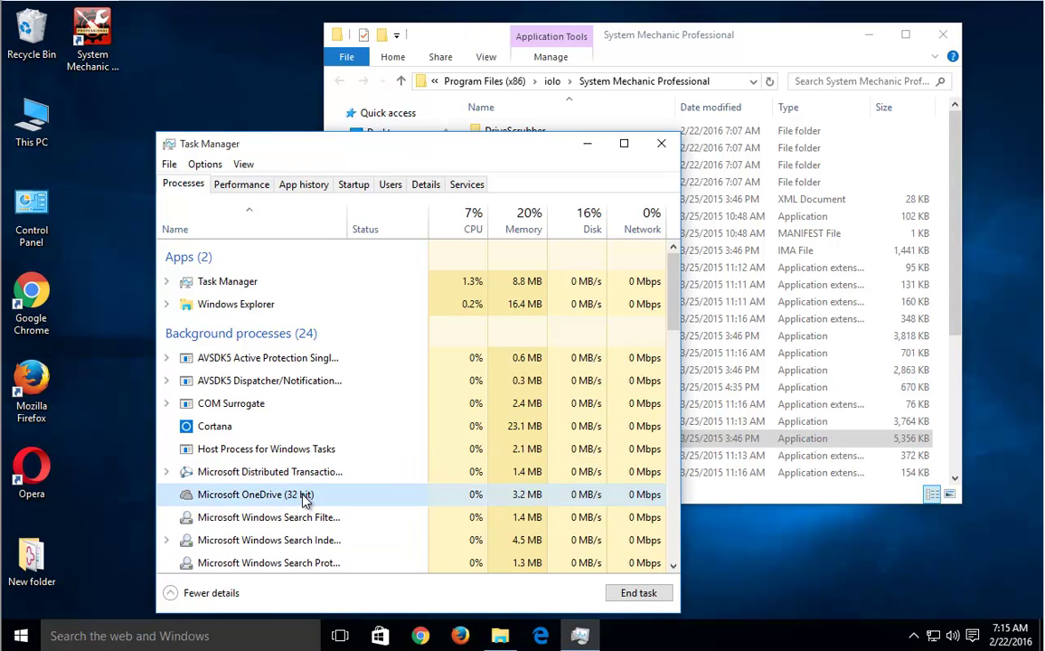
# - Minimize Task Manager, then maximize the System Mechanic Professional folder window and select the unins000 application
pyautogui.click(593, 144)
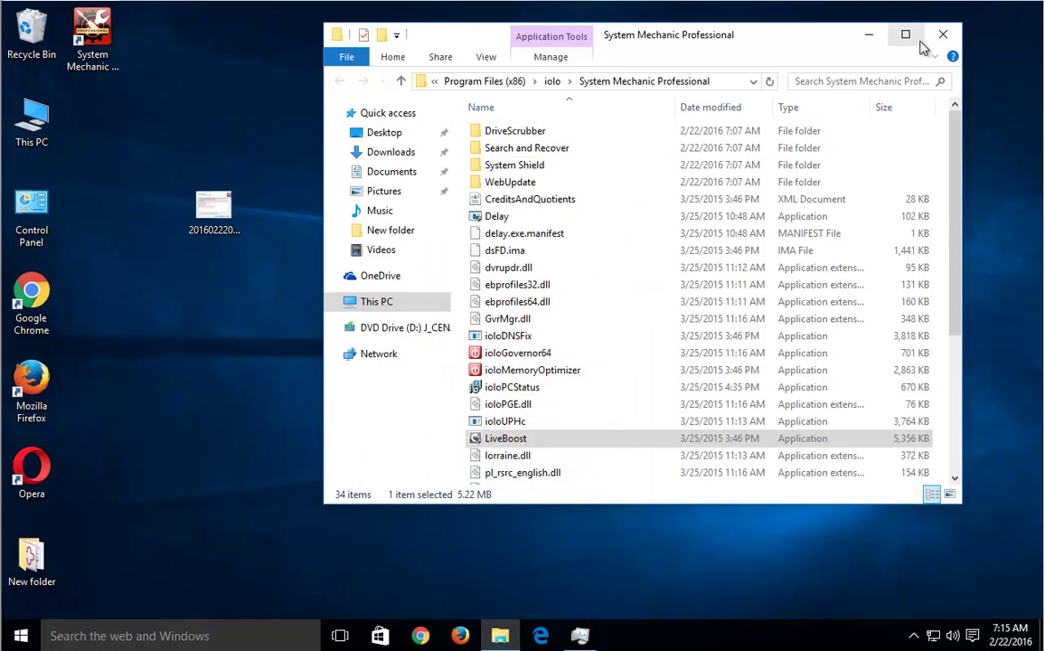
pyautogui.click(918, 40)
pyautogui.scroll(-2, 1019, 274)
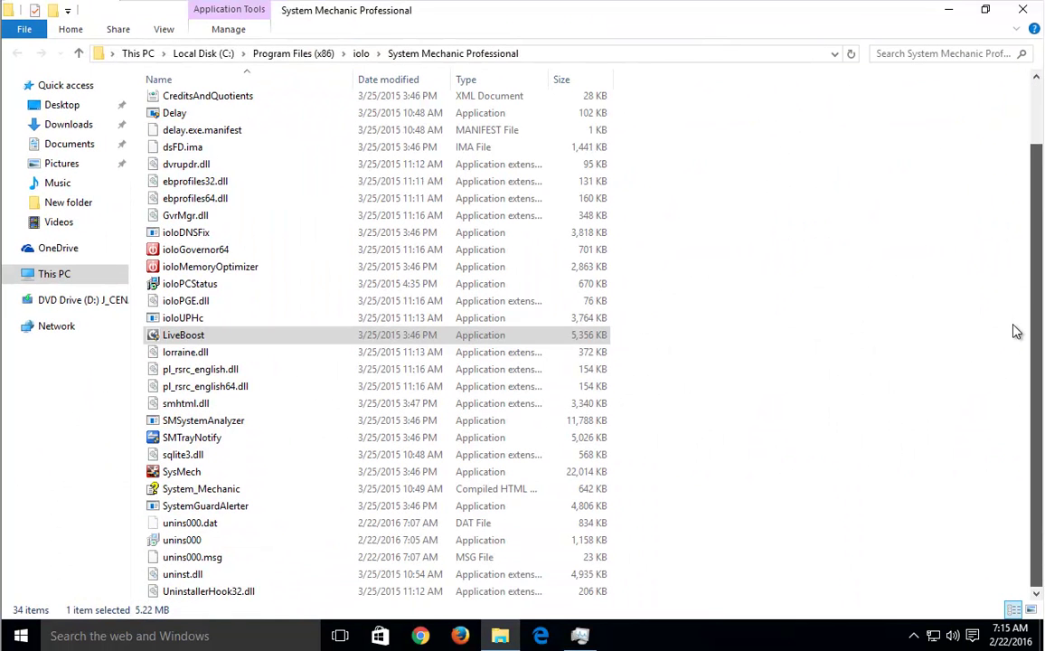
pyautogui.click(190, 542)
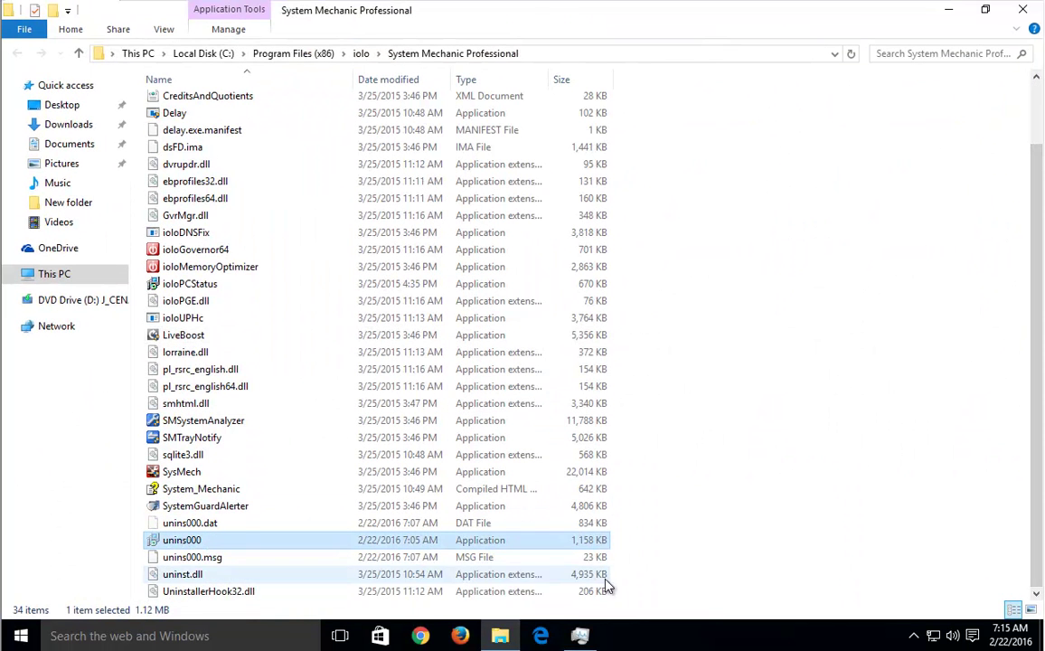
# - Minimize the folder window and open the screenshot image on the desktop in Paint
pyautogui.click(499, 633)
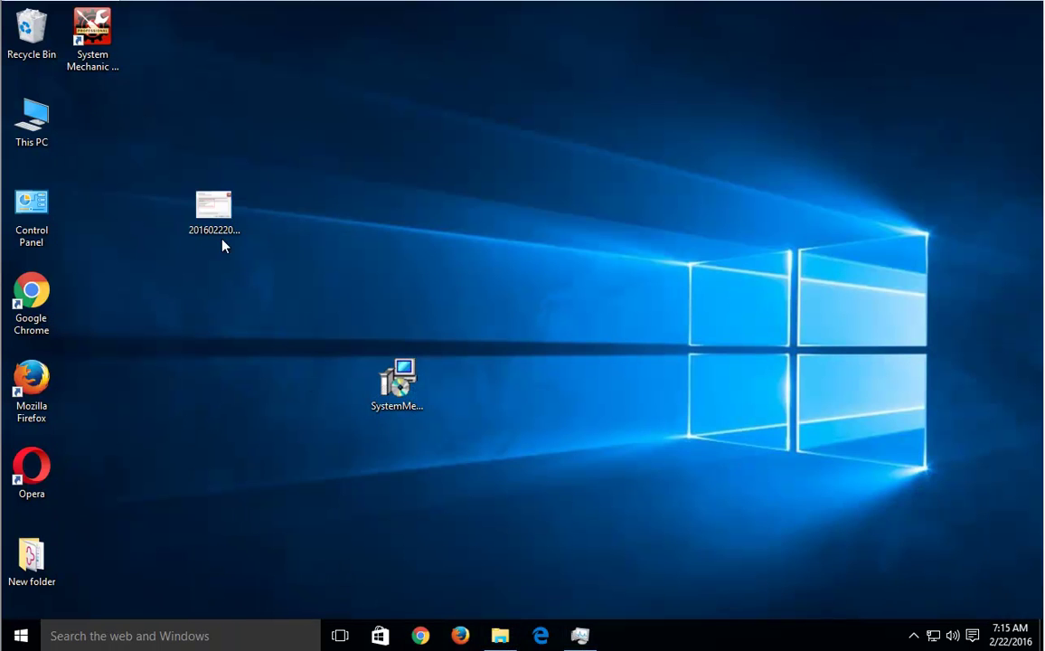
pyautogui.rightClick(220, 207)
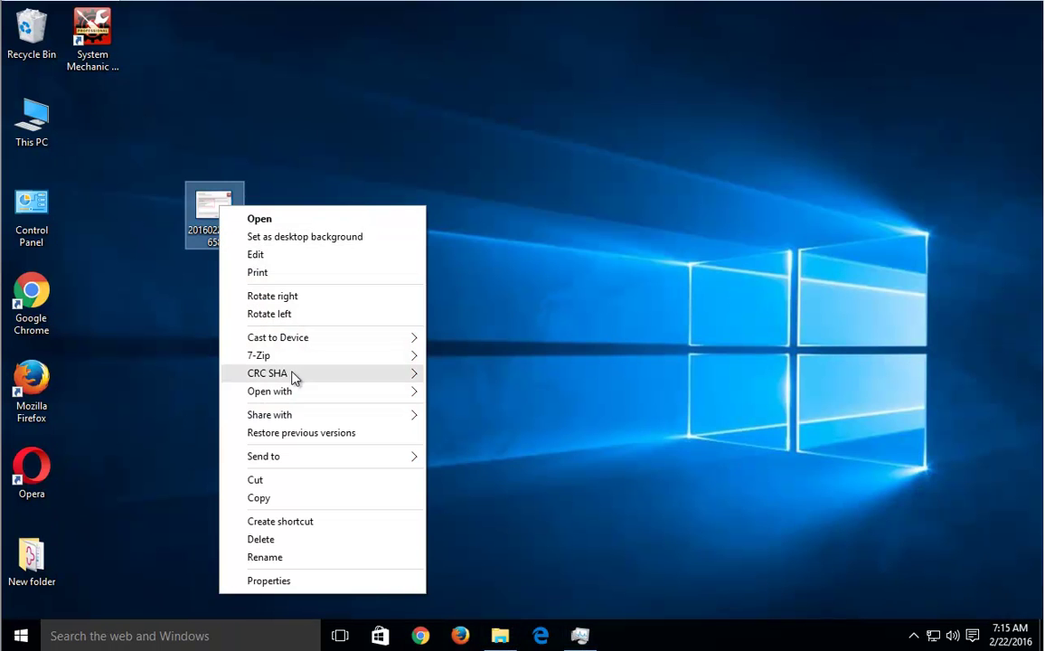
pyautogui.moveTo(298, 398)
pyautogui.click(457, 391)
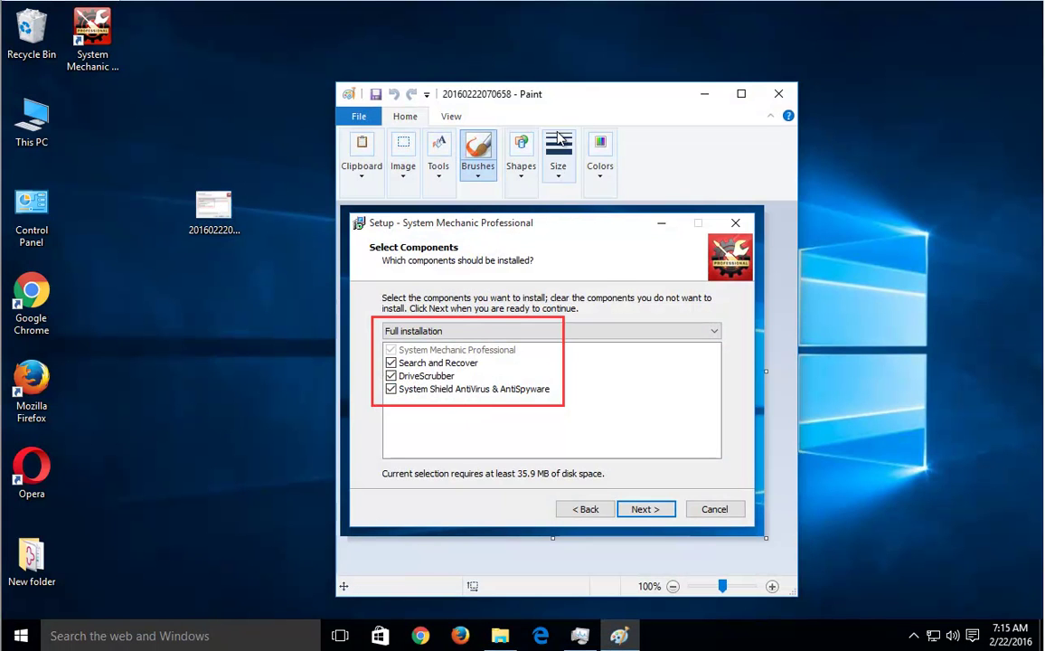
# - Paint a red line under the setup window's title with an arrow pointing to the Full installation component list
pyautogui.click(604, 164)
pyautogui.click(721, 217)
pyautogui.moveTo(369, 234); pyautogui.dragTo(470, 235)
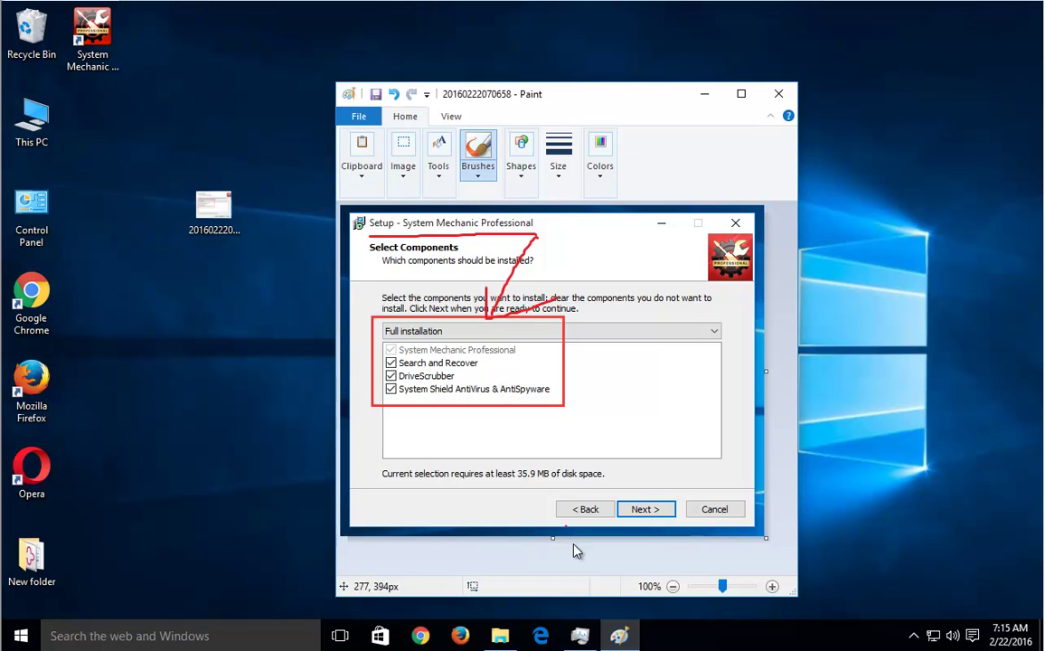
# - Run unins000 from the System Mechanic Professional folder as administrator and allow it to make changes
pyautogui.click(500, 636)
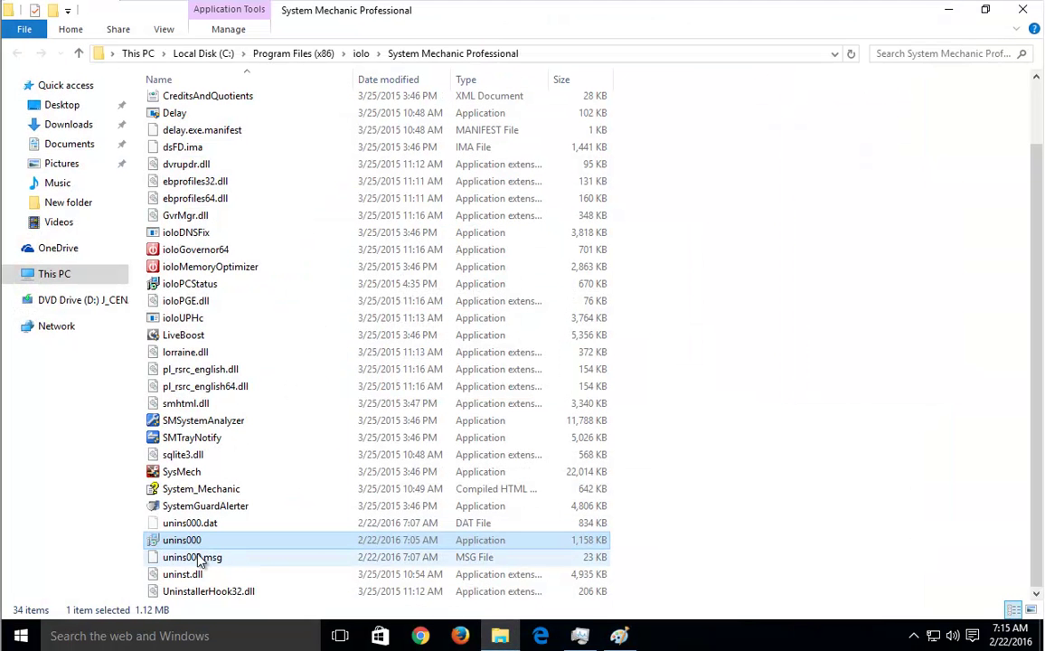
pyautogui.rightClick(186, 548)
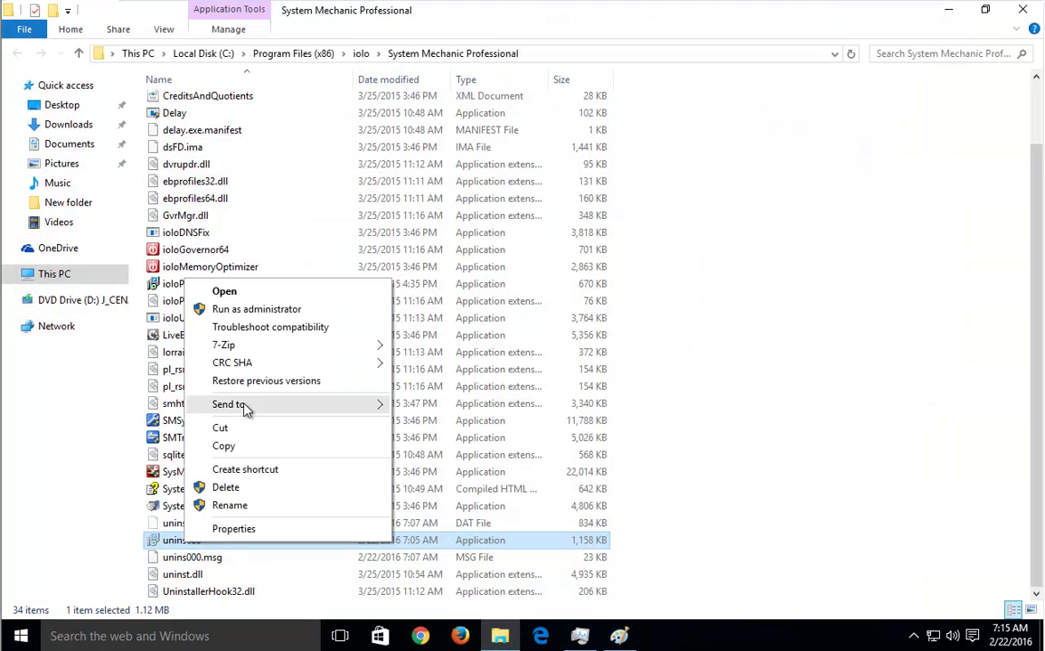
pyautogui.click(261, 306)
pyautogui.click(594, 352)
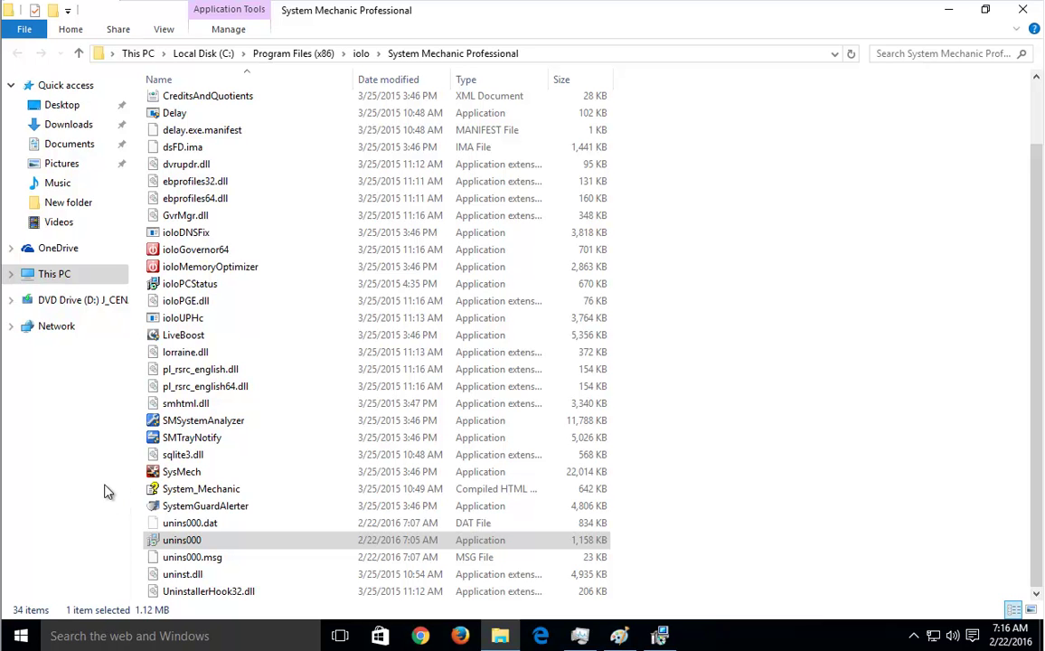
# - Open Control Panel through a Settings search for "contro" and go to its list of programs to uninstall
pyautogui.click(21, 635)
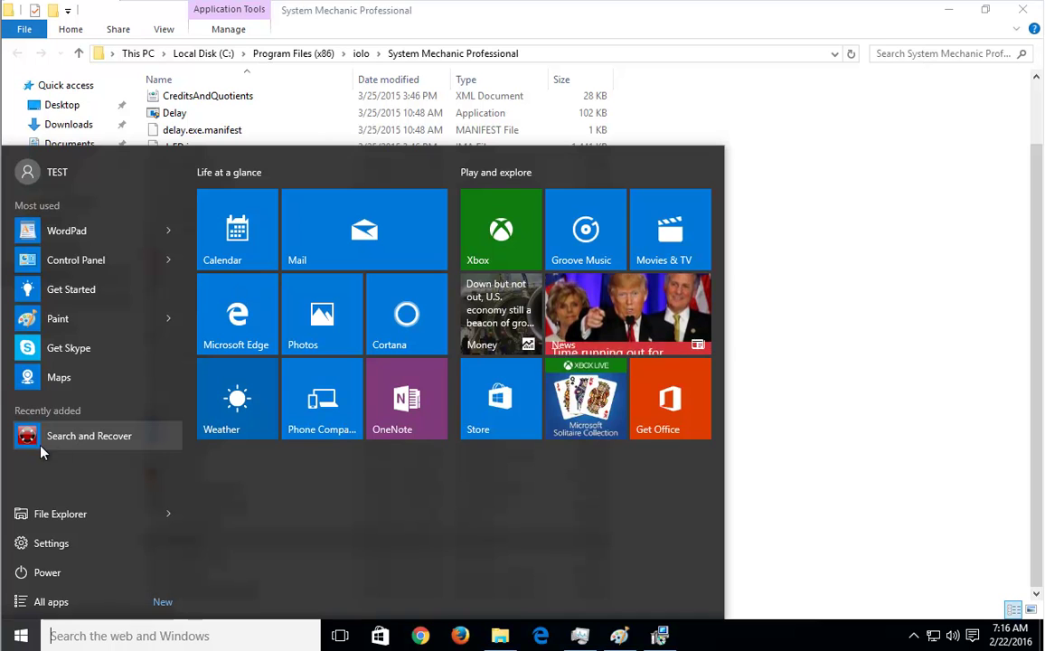
pyautogui.click(20, 546)
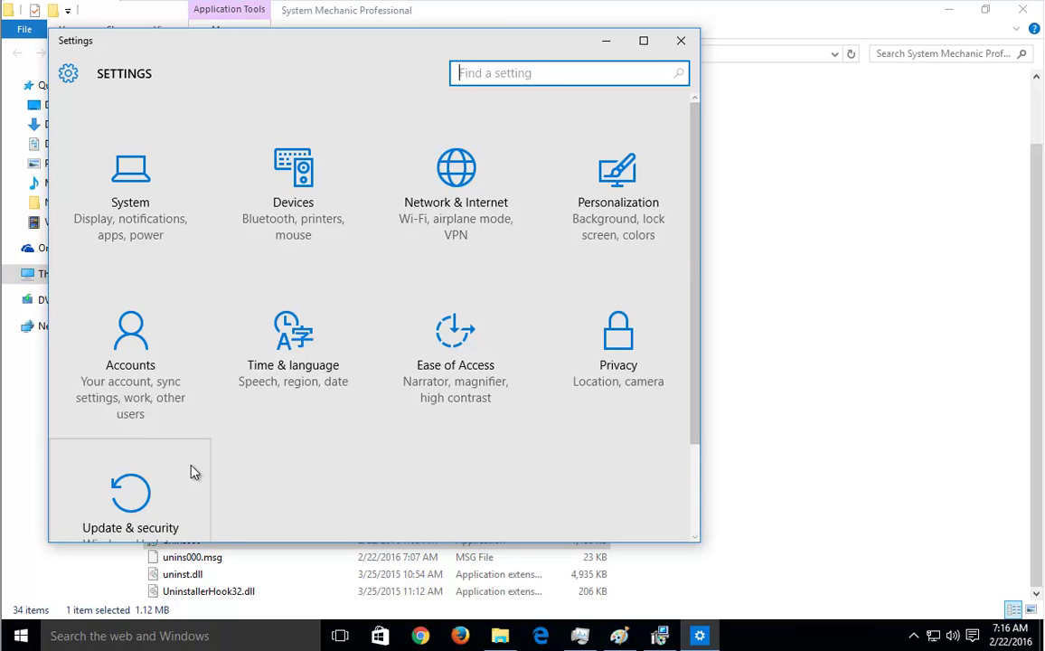
pyautogui.scroll(-3, 208, 486)
pyautogui.scroll(2, 358, 445)
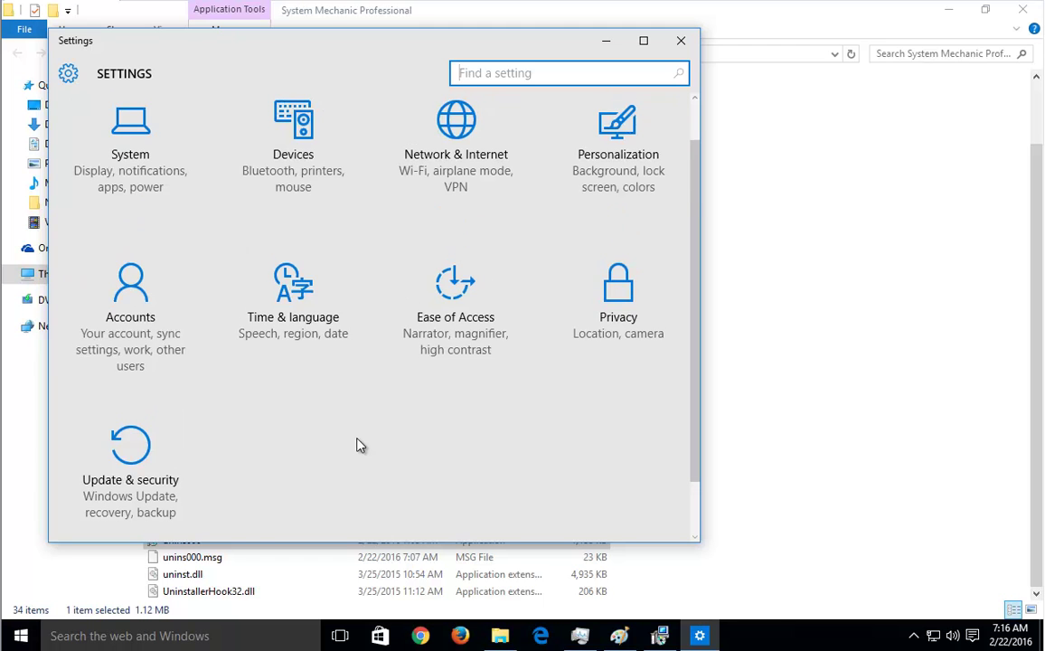
pyautogui.click(567, 73)
pyautogui.write('contro')
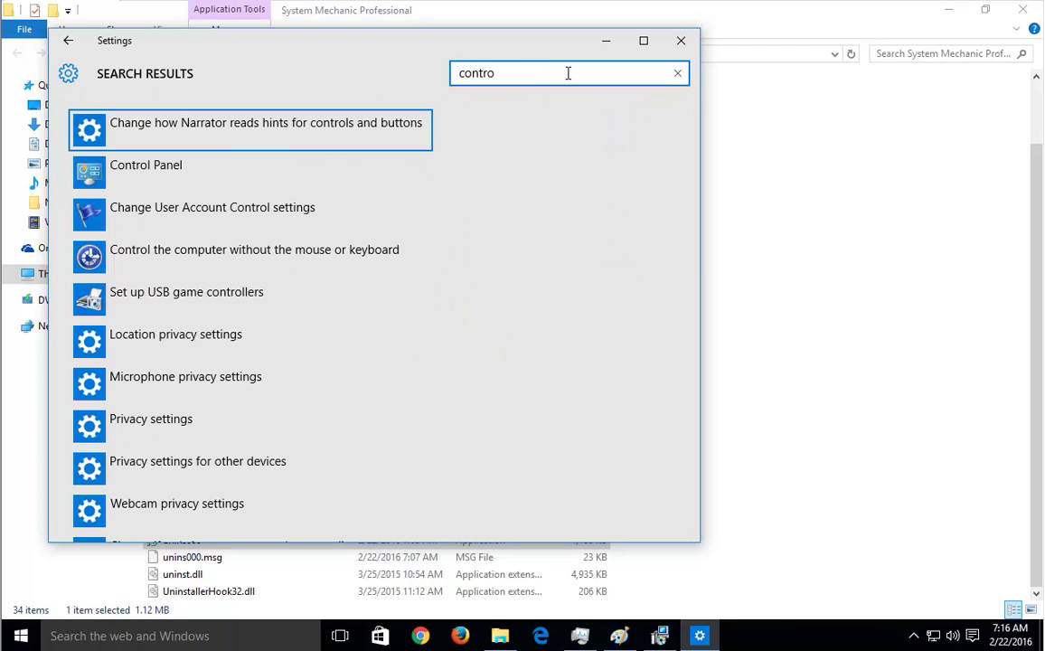
pyautogui.click(116, 173)
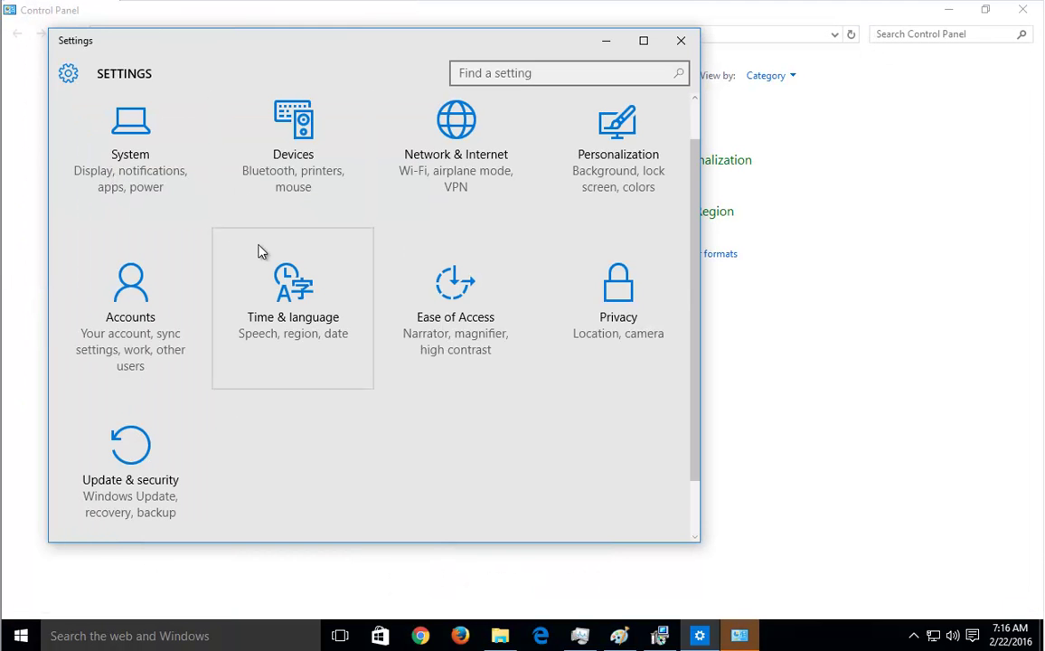
pyautogui.click(682, 43)
pyautogui.click(330, 323)
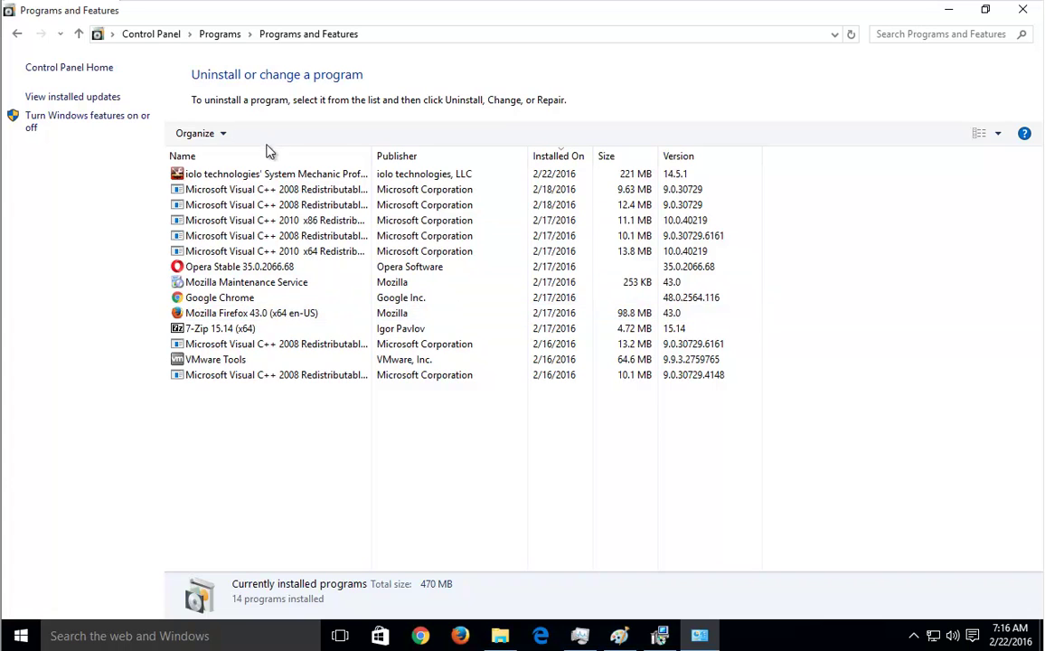
# - Sort the installed programs by newest install date and select iolo technologies' System Mechanic Professional, widening the Name column to fit
pyautogui.click(455, 157)
pyautogui.click(463, 157)
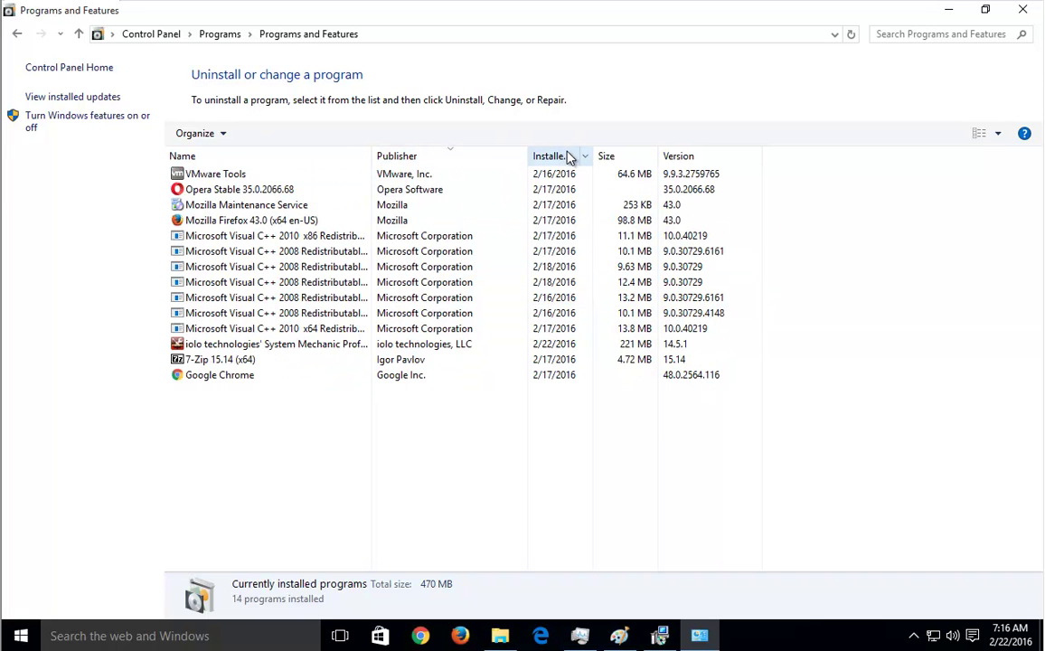
pyautogui.click(567, 156)
pyautogui.click(565, 157)
pyautogui.click(564, 156)
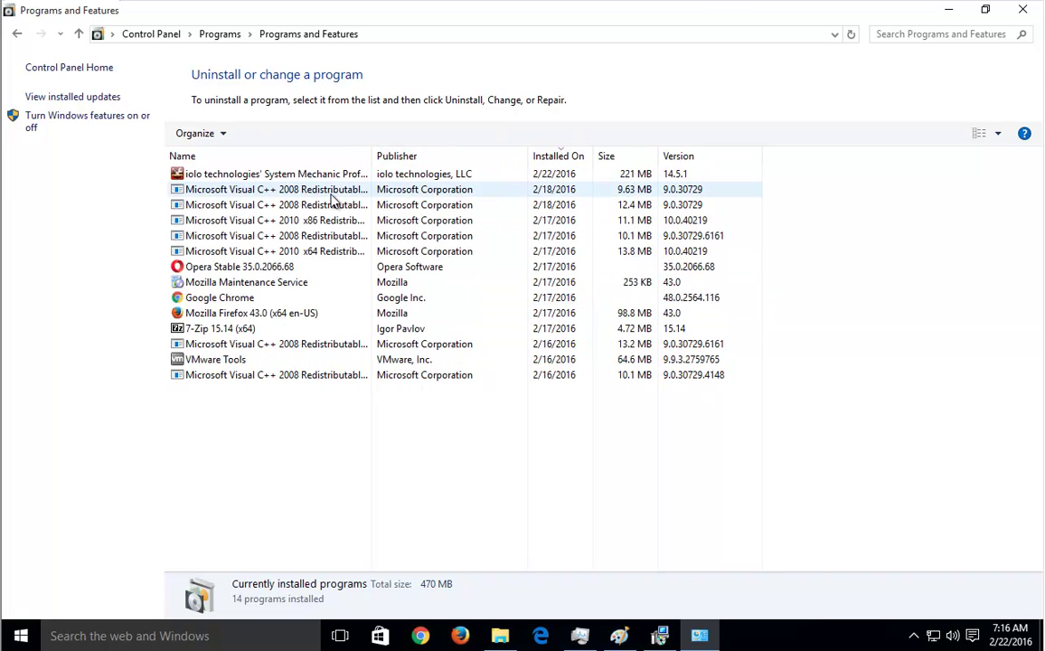
pyautogui.moveTo(371, 156); pyautogui.dragTo(455, 156)
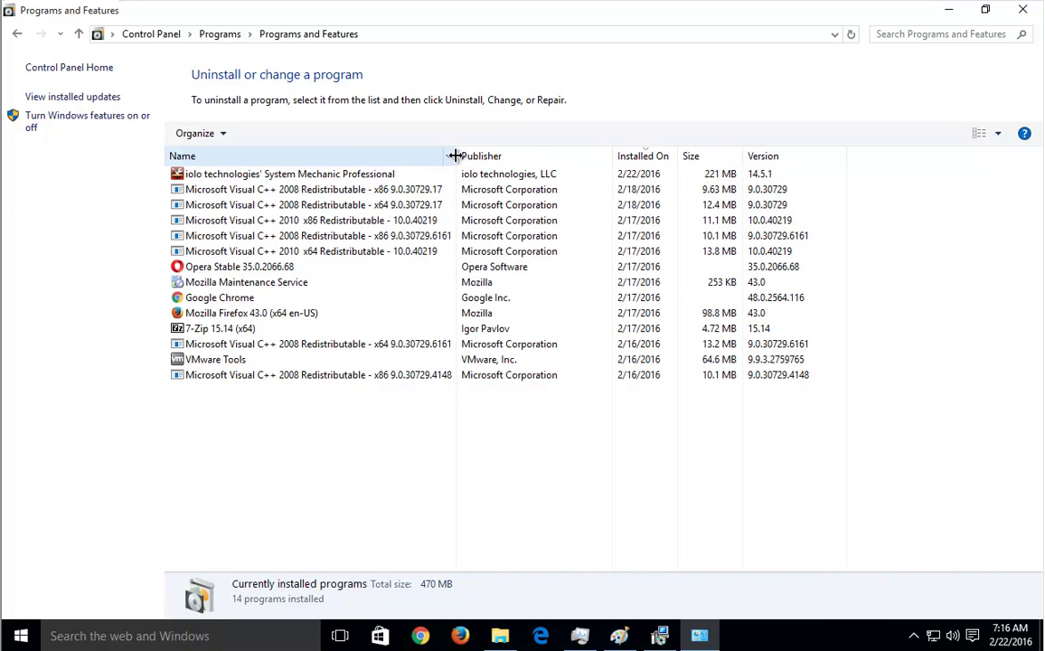
pyautogui.click(349, 176)
# - Minimize Programs and Features and confirm the complete removal of System Mechanic Professional 14.5 in its uninstaller
pyautogui.click(944, 16)
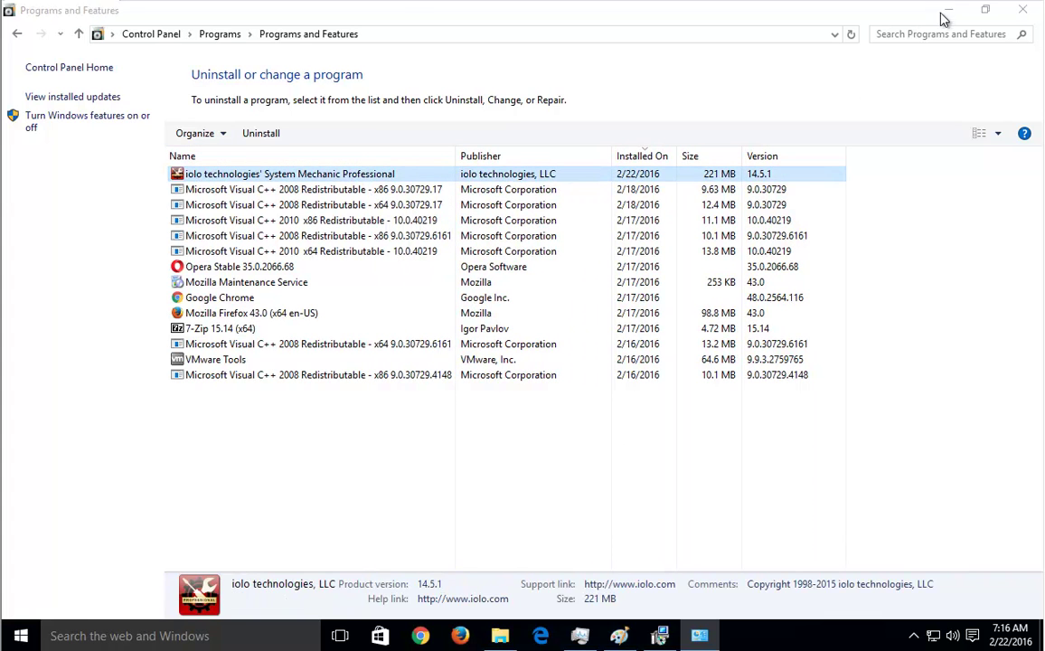
pyautogui.doubleClick(579, 540)
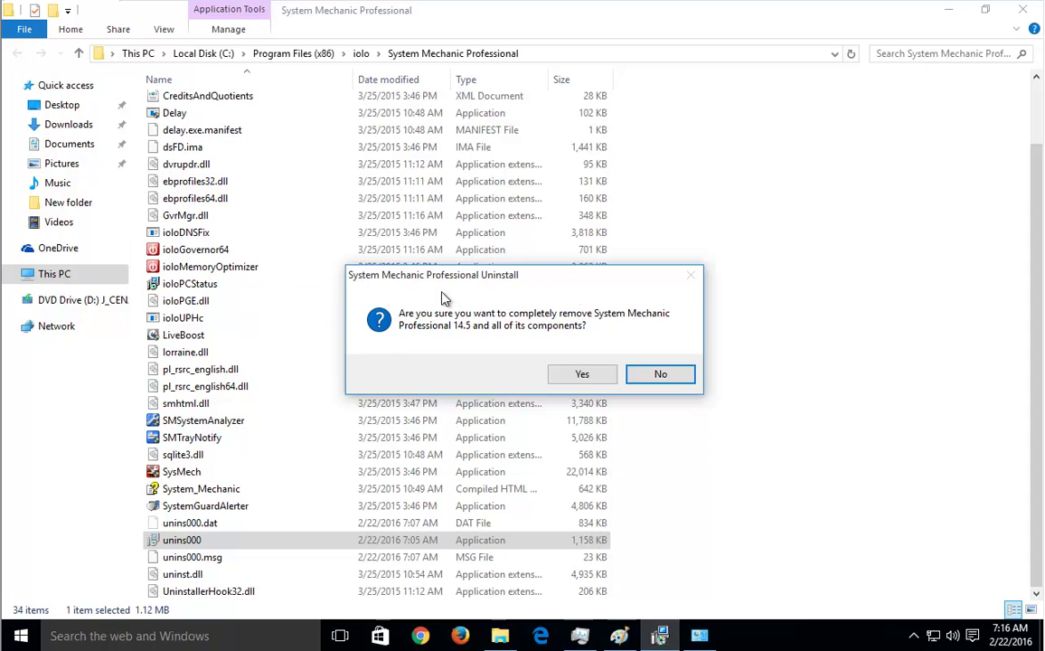
pyautogui.click(595, 374)
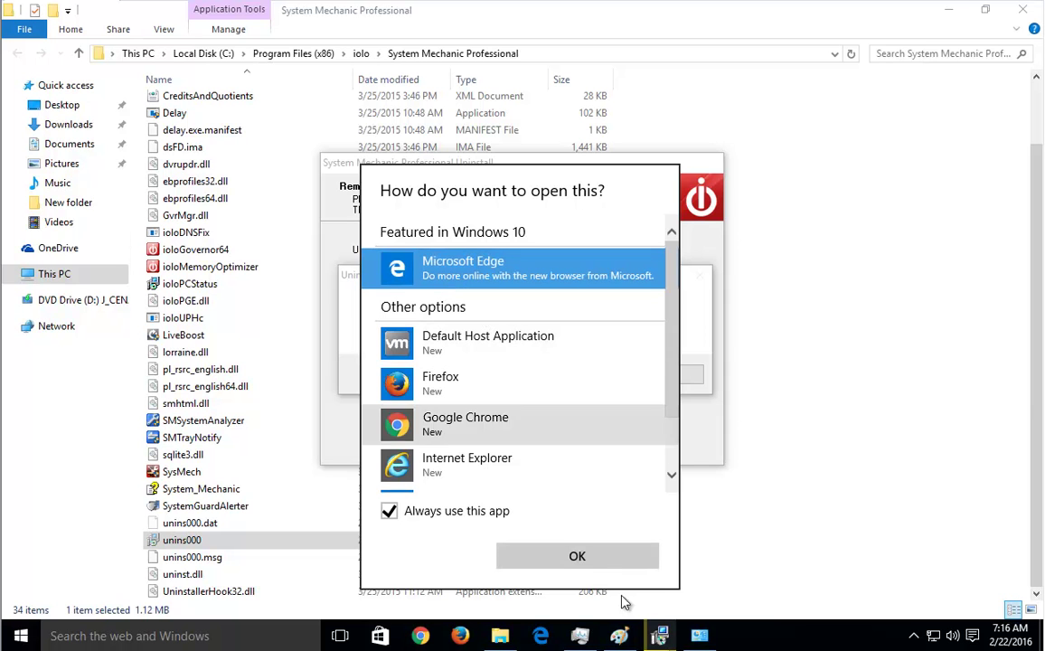
# - Open the uninstaller's web page with Microsoft Edge as the default app and close the Malware Protection tab
pyautogui.click(599, 555)
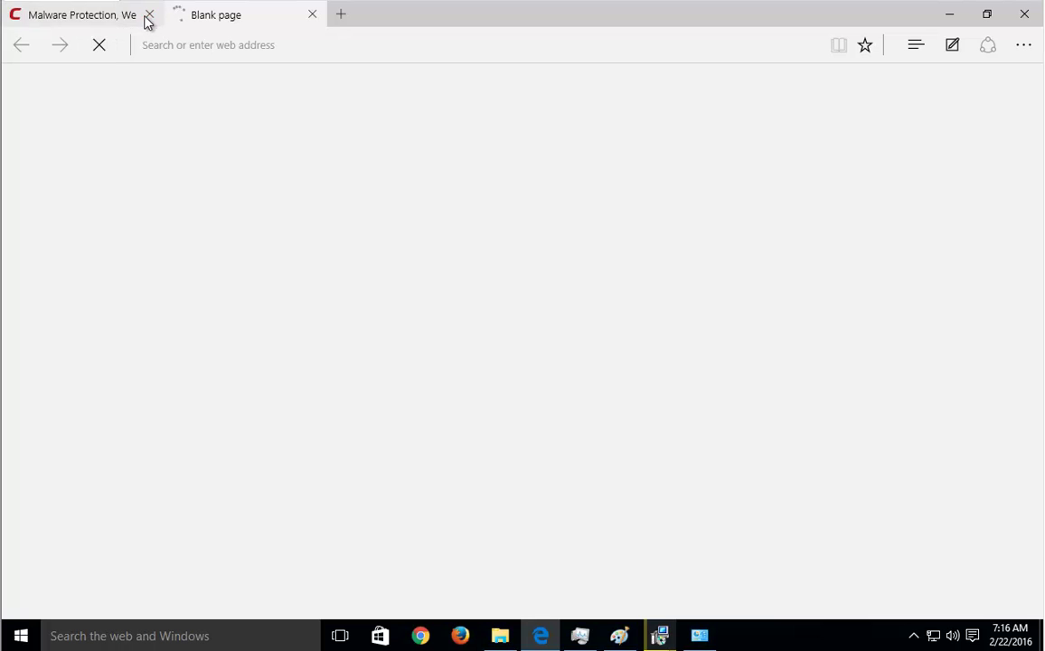
pyautogui.click(150, 15)
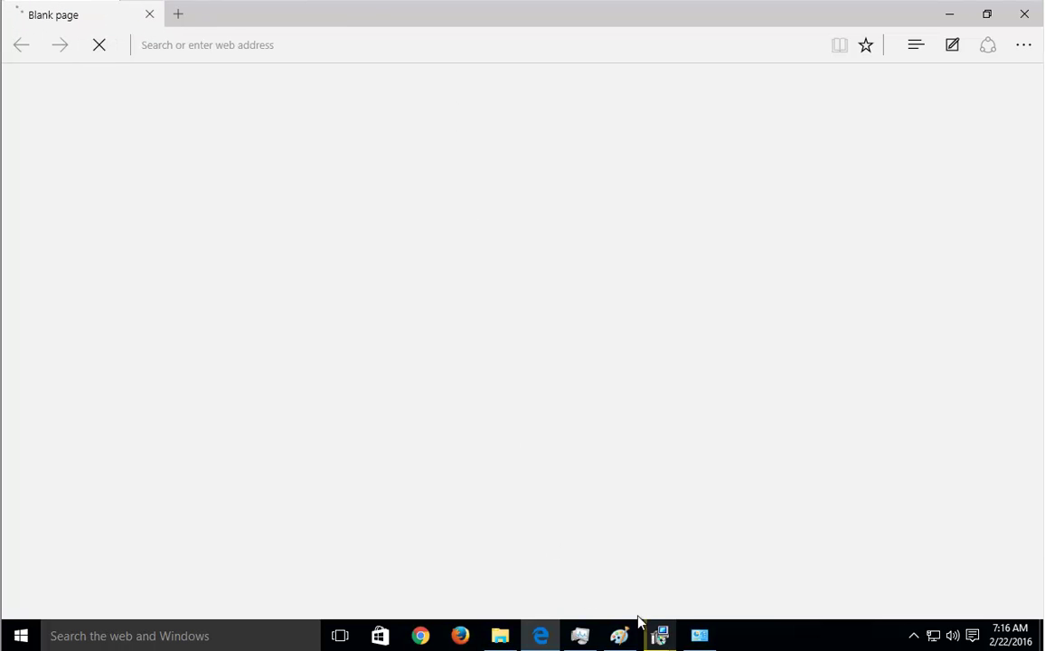
pyautogui.moveTo(658, 634)
pyautogui.click(702, 567)
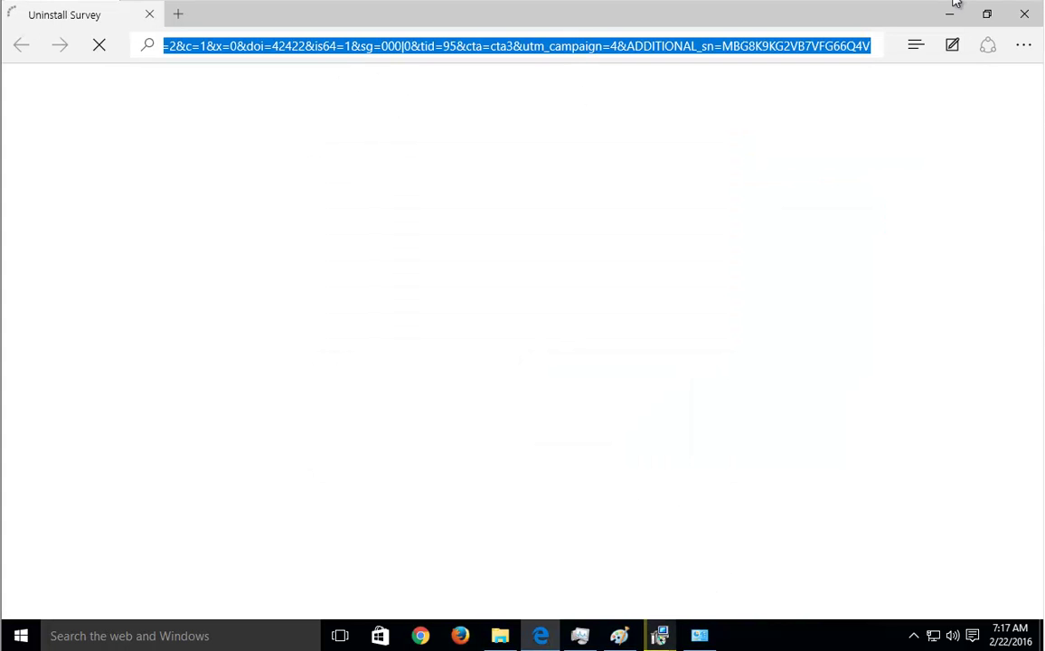
# - Answer the survey with "I'm uninstalling so I can install a different or upgraded version on this PC" and close the browser without submitting
pyautogui.moveTo(283, 239); pyautogui.dragTo(398, 273)
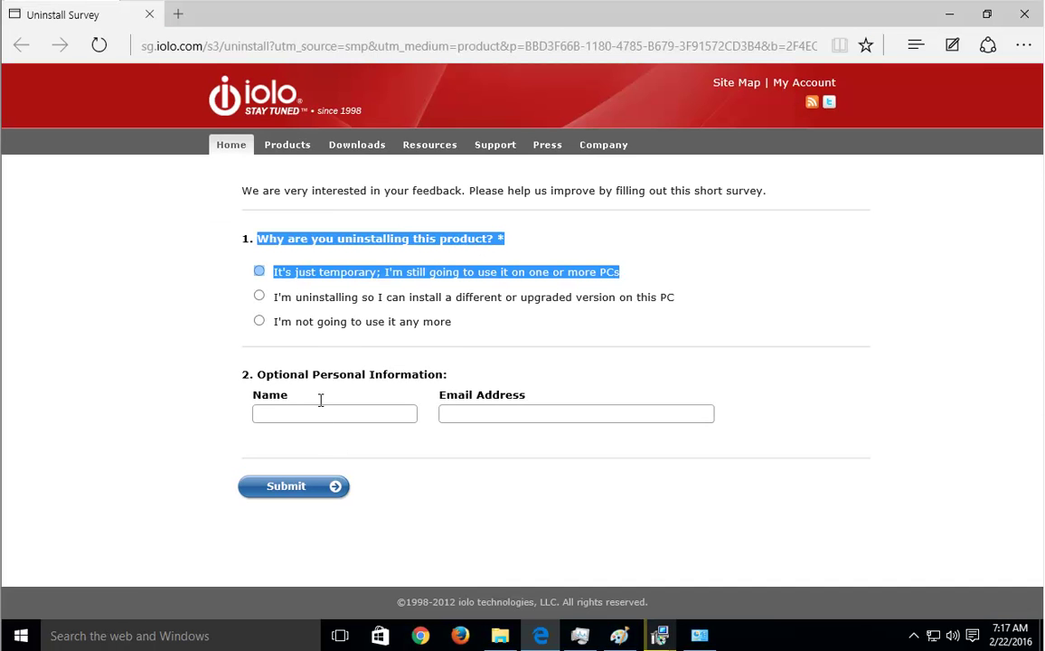
pyautogui.click(324, 324)
pyautogui.click(326, 299)
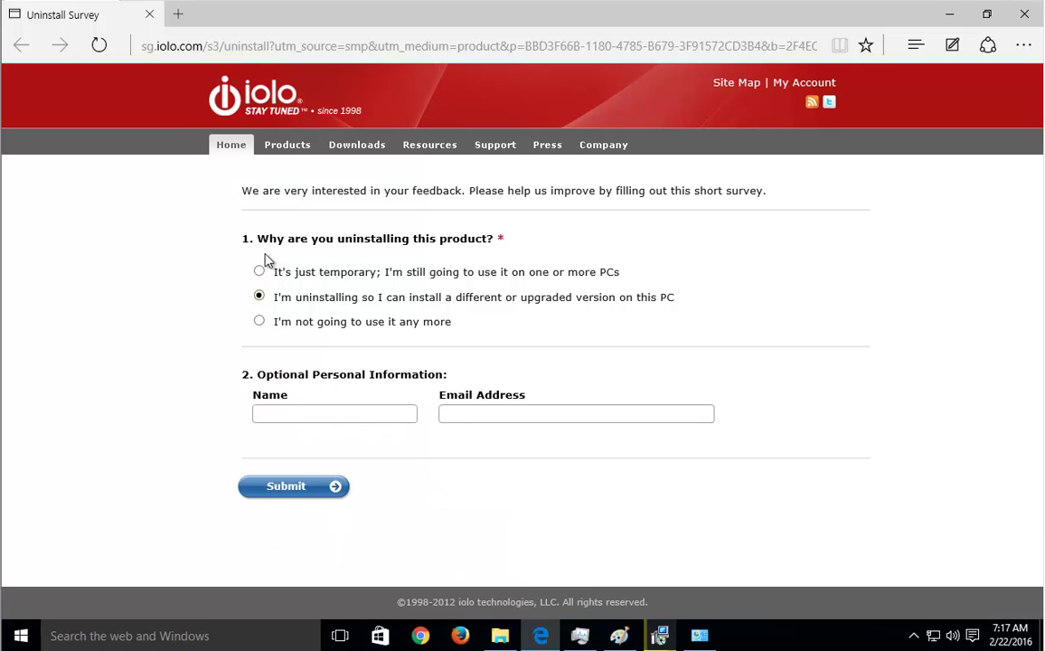
pyautogui.click(335, 413)
pyautogui.click(486, 415)
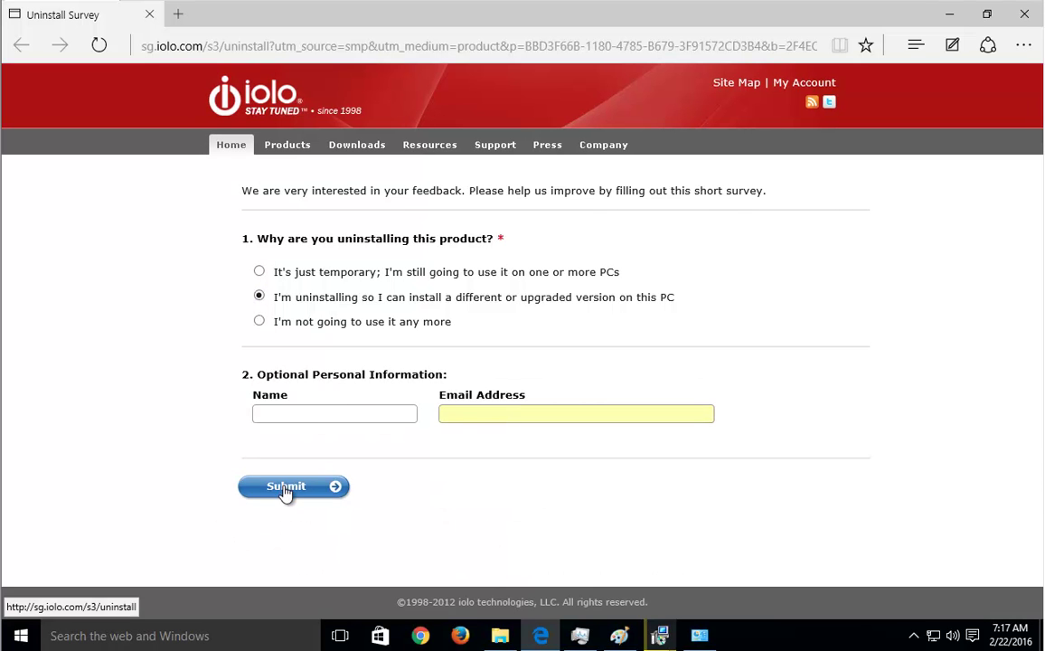
pyautogui.click(1023, 16)
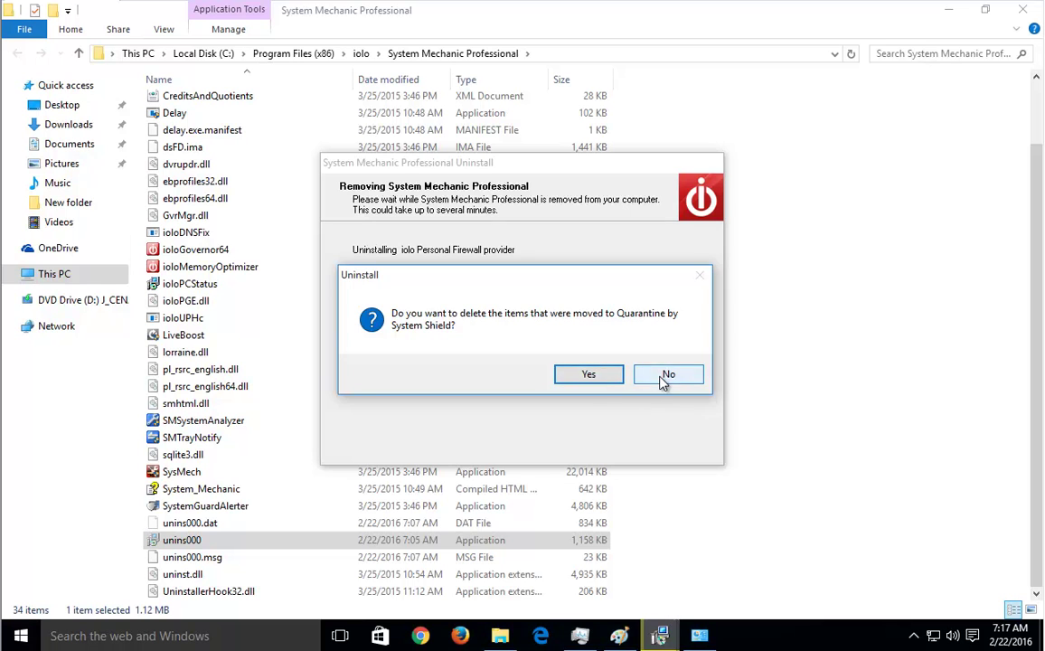
# - Agree to delete the items System Shield moved to Quarantine and bring the System Mechanic Professional Uninstall window to the front
pyautogui.click(603, 380)
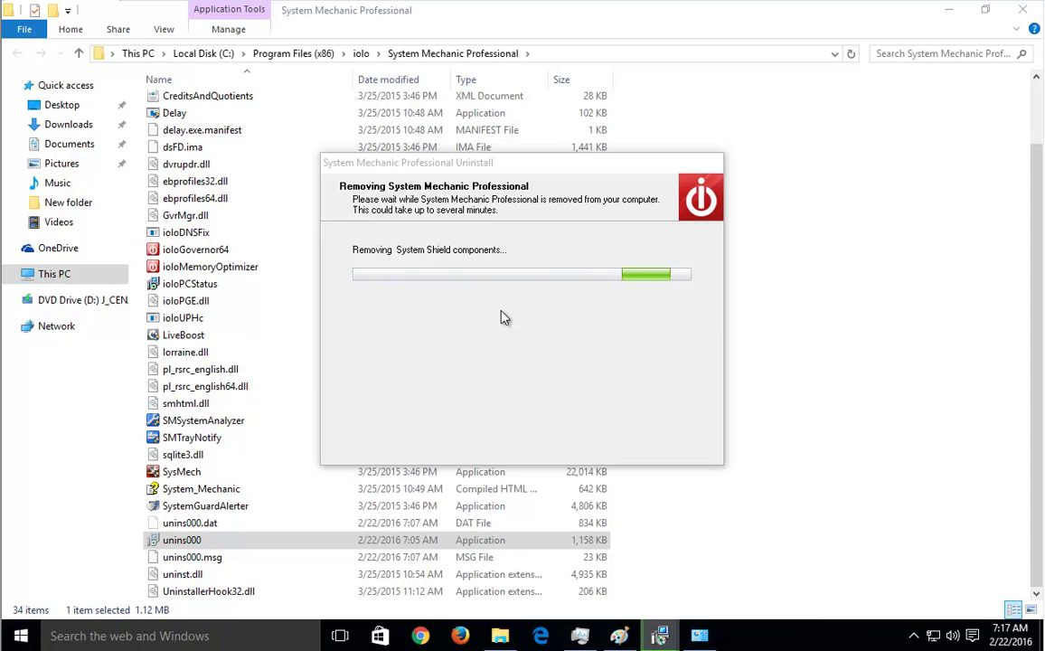
pyautogui.moveTo(660, 628)
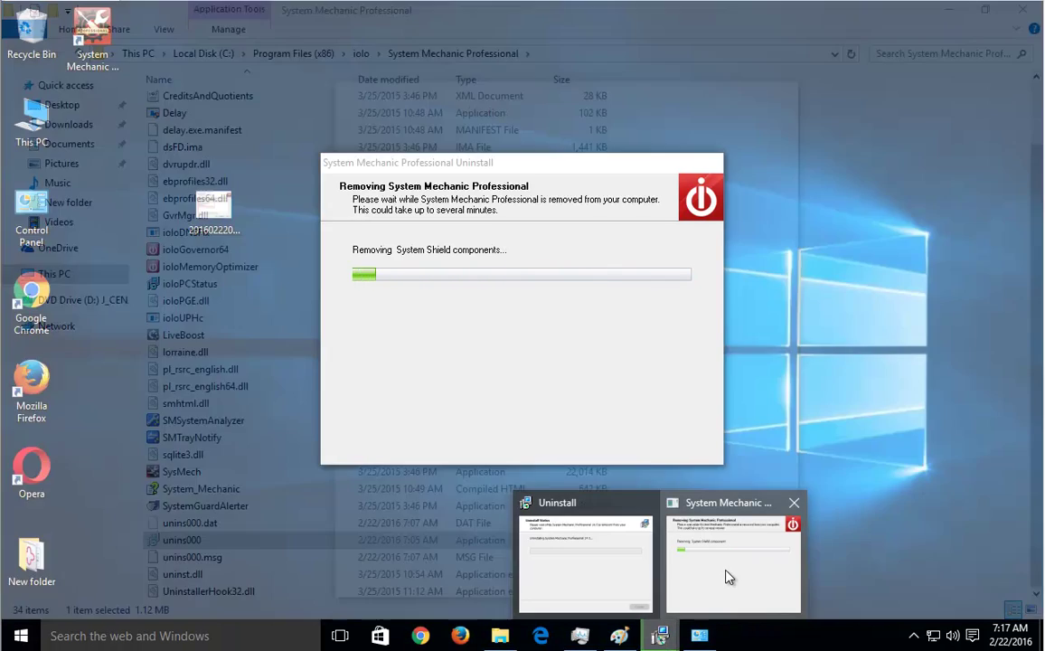
pyautogui.click(725, 578)
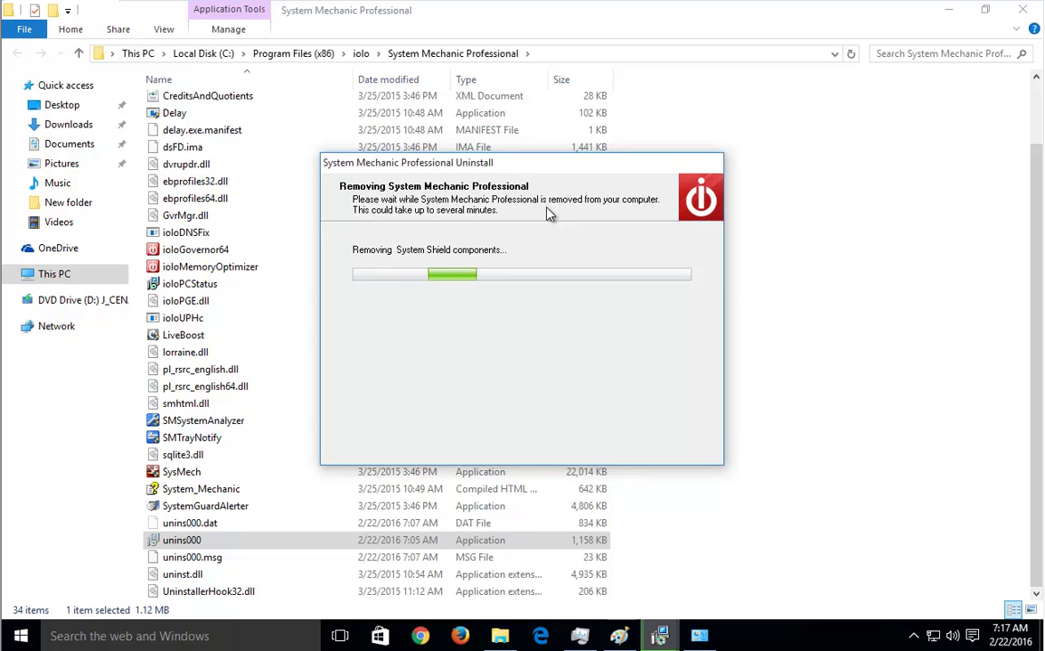
pyautogui.click(659, 636)
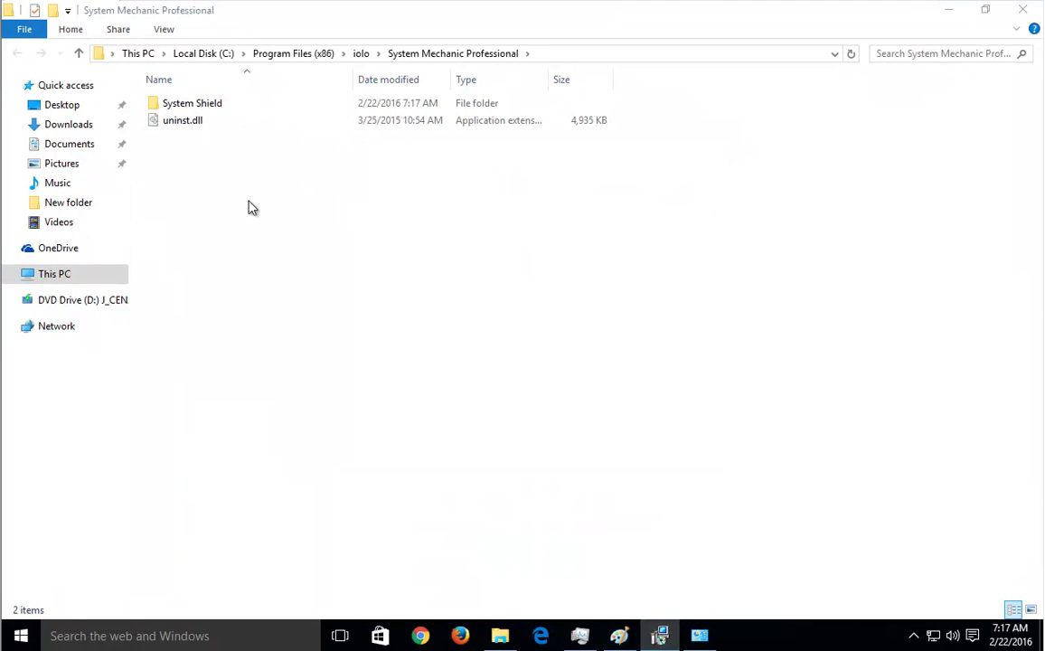
# - Go up to the Program Files (x86) folder and agree to restart the computer to complete the uninstallation
pyautogui.click(292, 53)
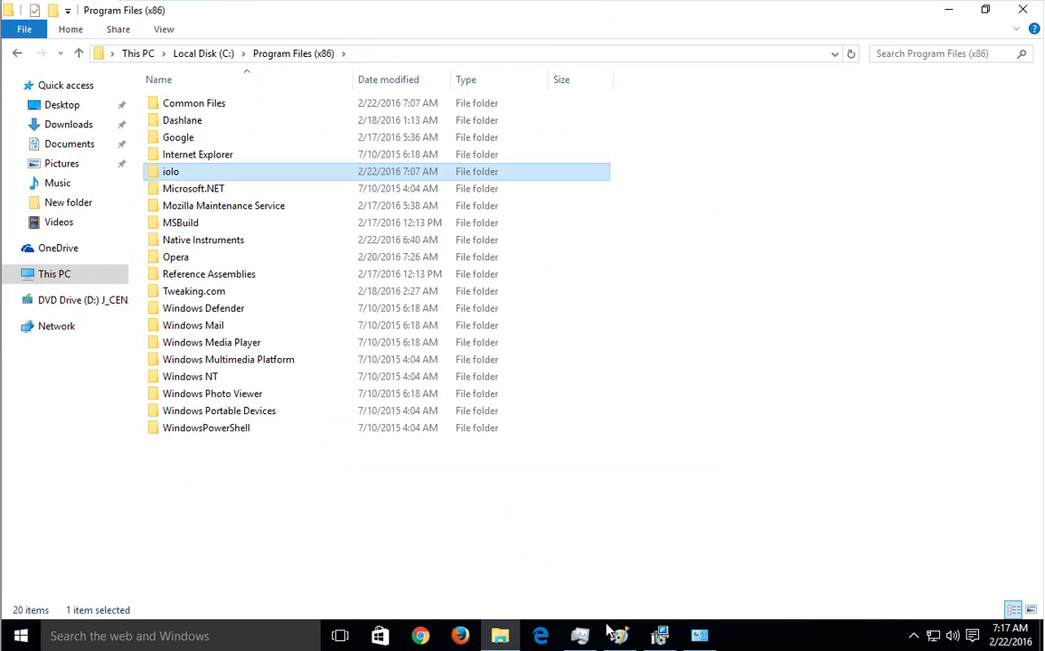
pyautogui.click(674, 632)
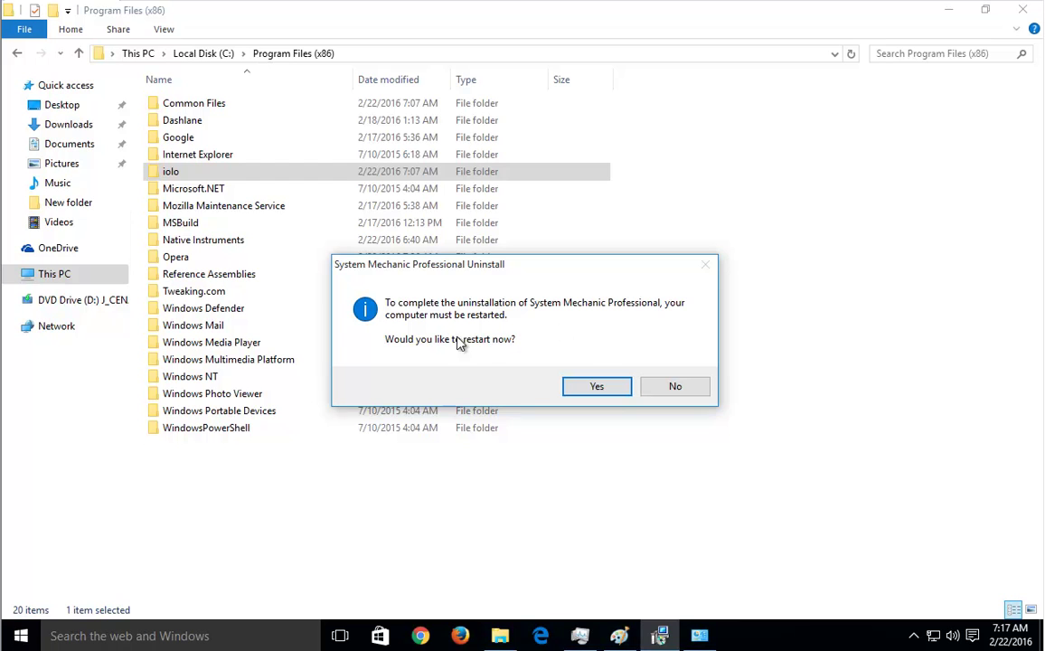
pyautogui.click(622, 387)
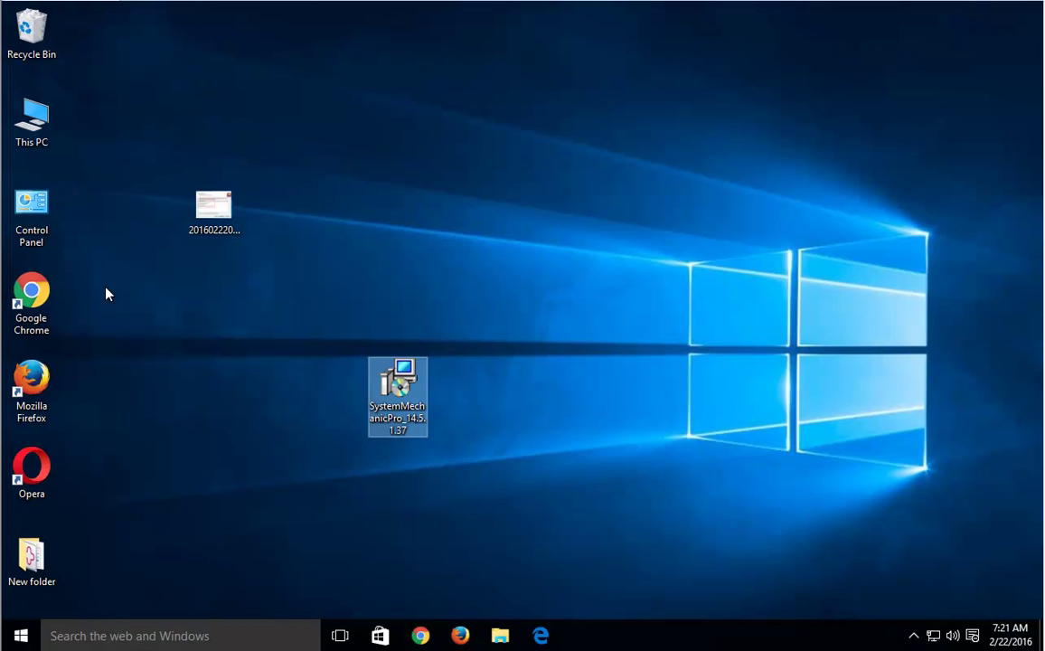
# - Create a text document named iolo on the desktop and copy its name
pyautogui.rightClick(390, 152)
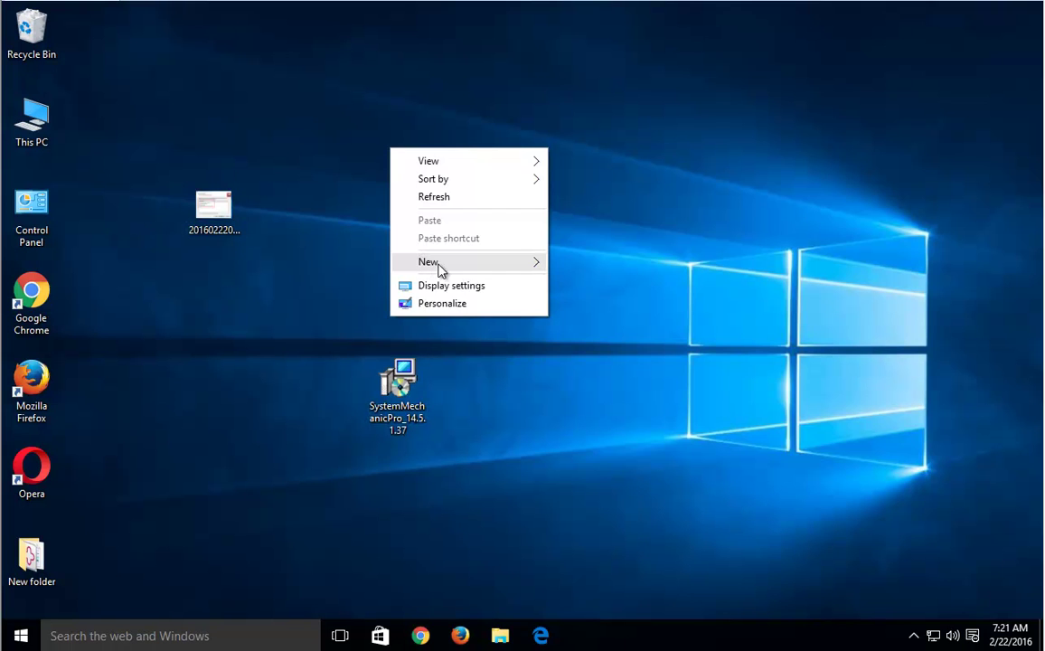
pyautogui.moveTo(439, 262)
pyautogui.click(604, 375)
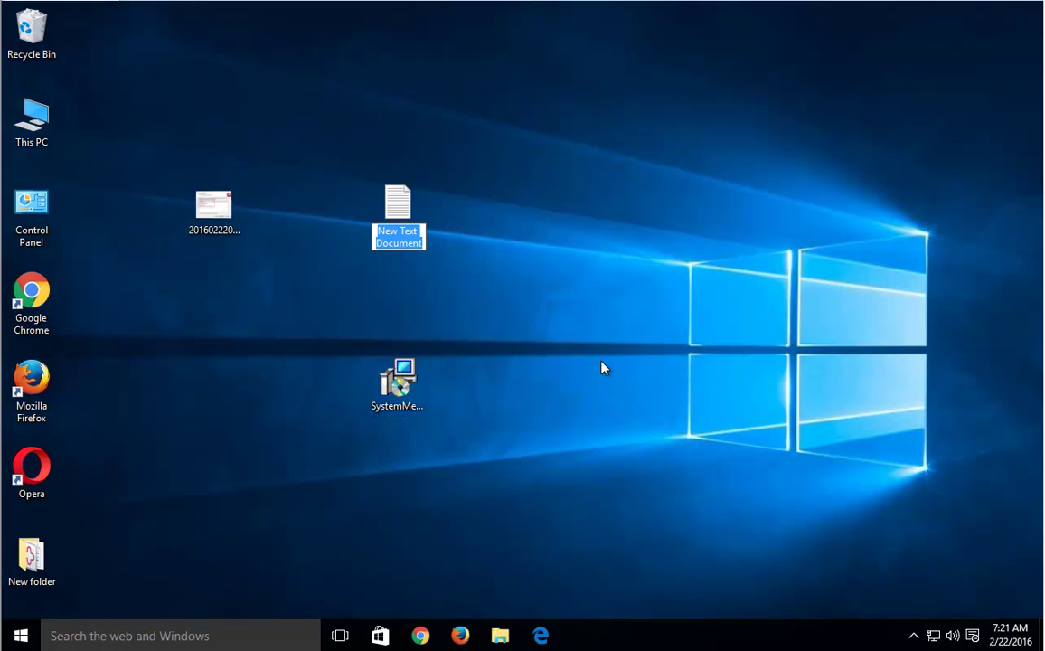
pyautogui.write('iolo')
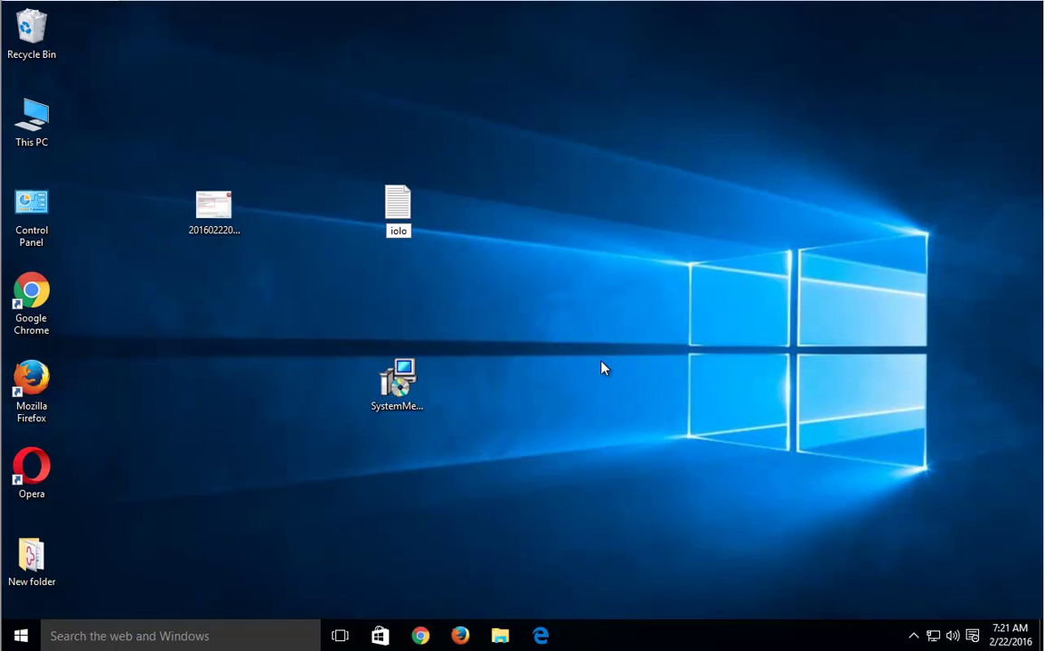
pyautogui.press('Return')
pyautogui.press('F2')
pyautogui.rightClick(411, 250)
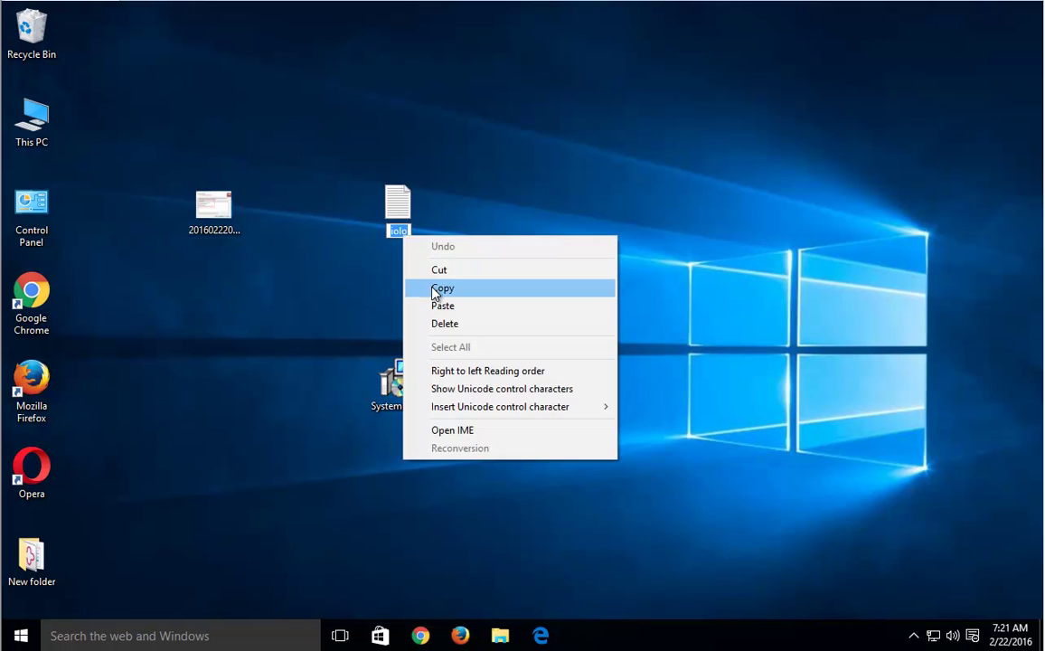
pyautogui.click(431, 289)
# - Open This PC and accept the Folder Options with "Show hidden files, folders, and drives" selected
pyautogui.doubleClick(35, 129)
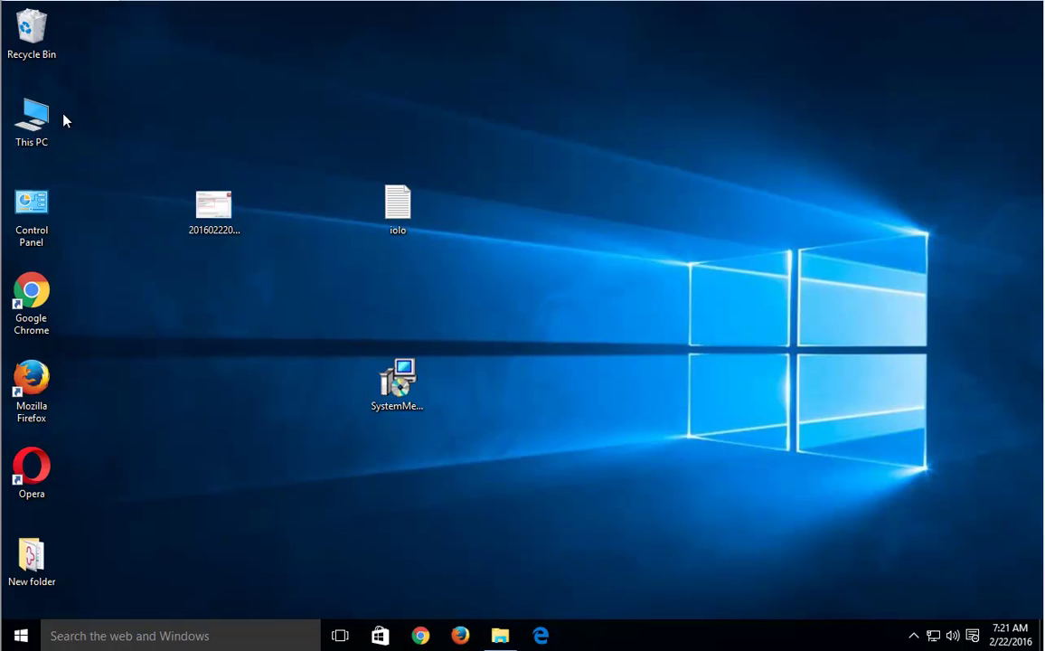
pyautogui.click(134, 30)
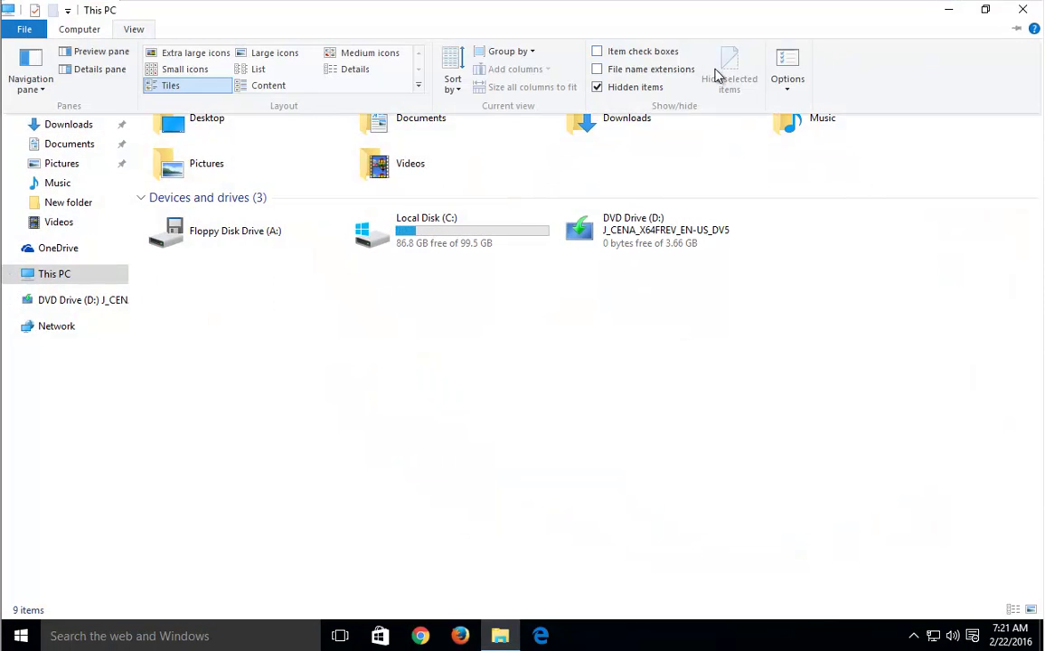
pyautogui.click(783, 59)
pyautogui.click(81, 122)
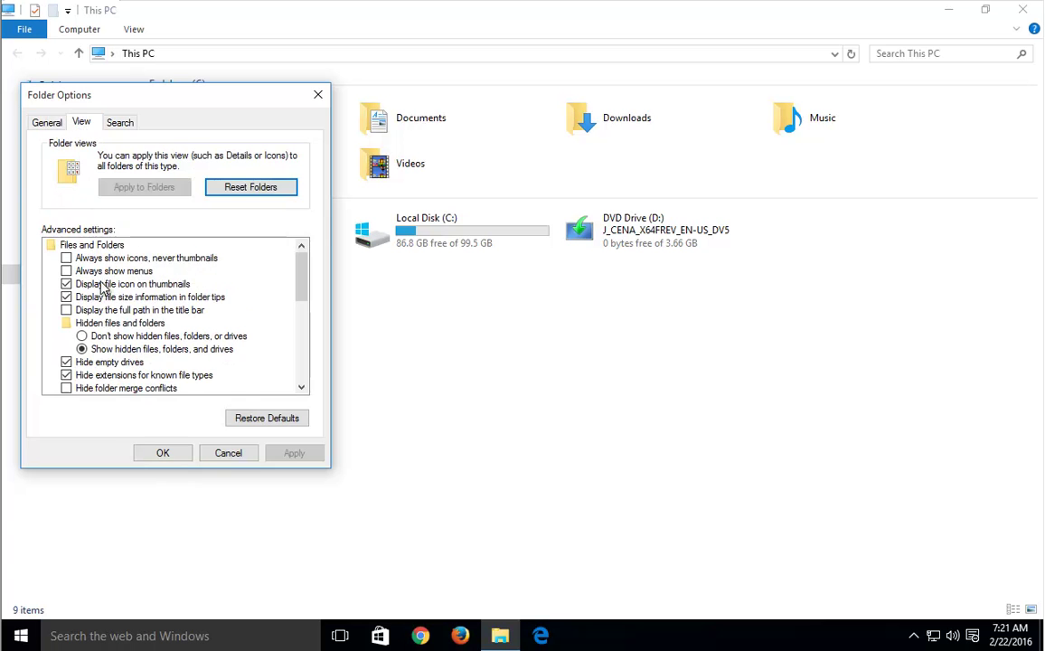
pyautogui.click(162, 453)
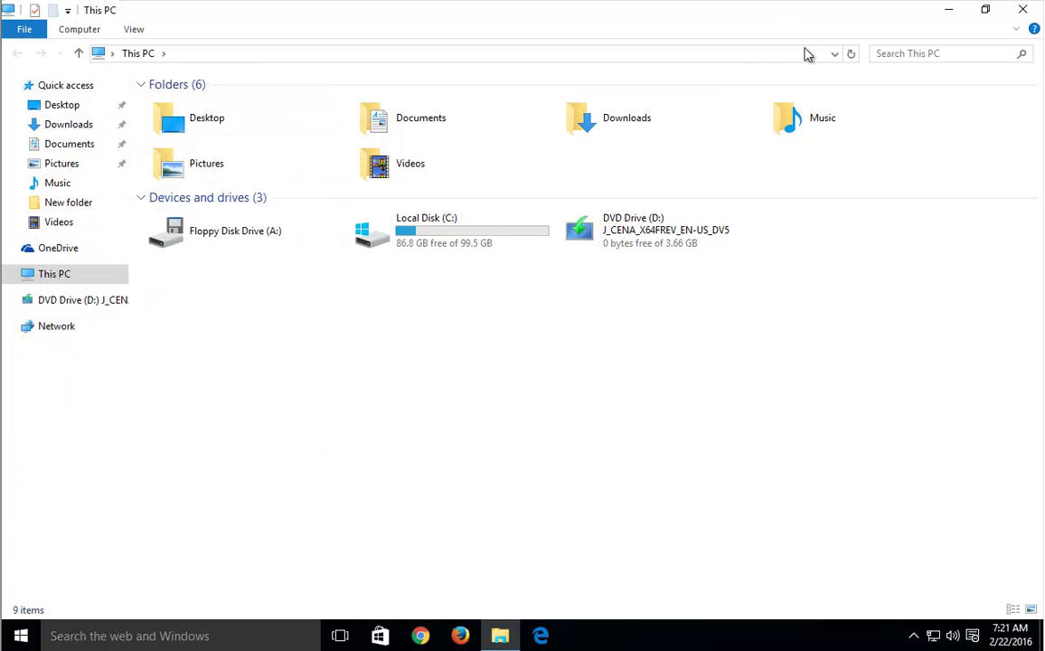
# - Search This PC for the copied text iolo and restore the window to a smaller size on the desktop
pyautogui.rightClick(889, 55)
pyautogui.click(907, 93)
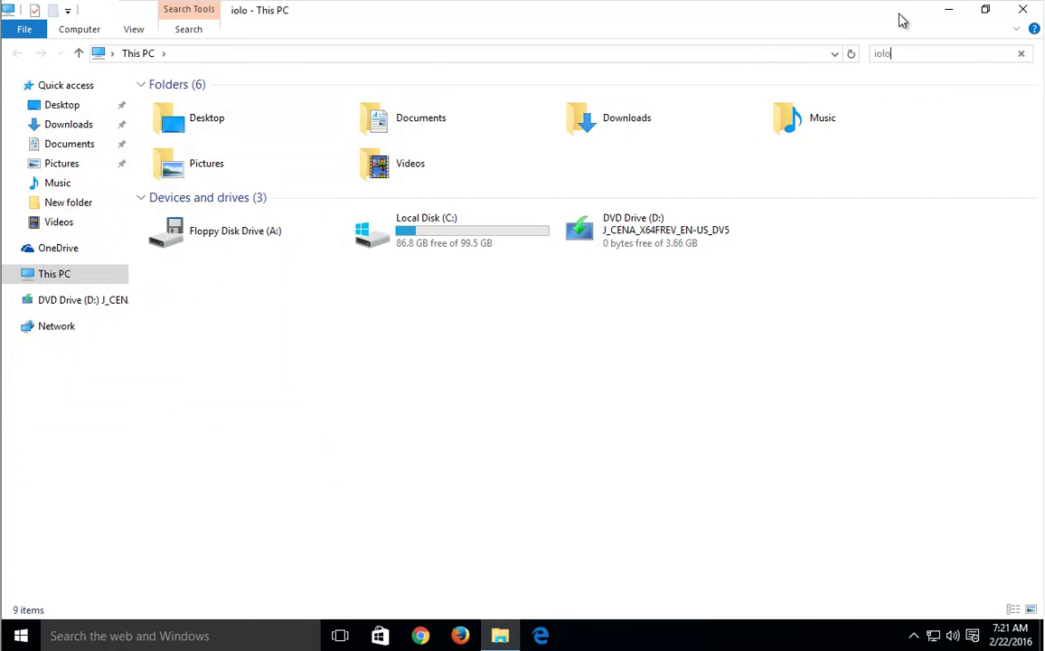
pyautogui.moveTo(901, 14); pyautogui.dragTo(871, 102)
# - Run REGEDIT, shrink the Registry Editor to a smaller window, collapse HKEY_CLASSES_ROOT and select Computer as the search start
pyautogui.press('super+r')
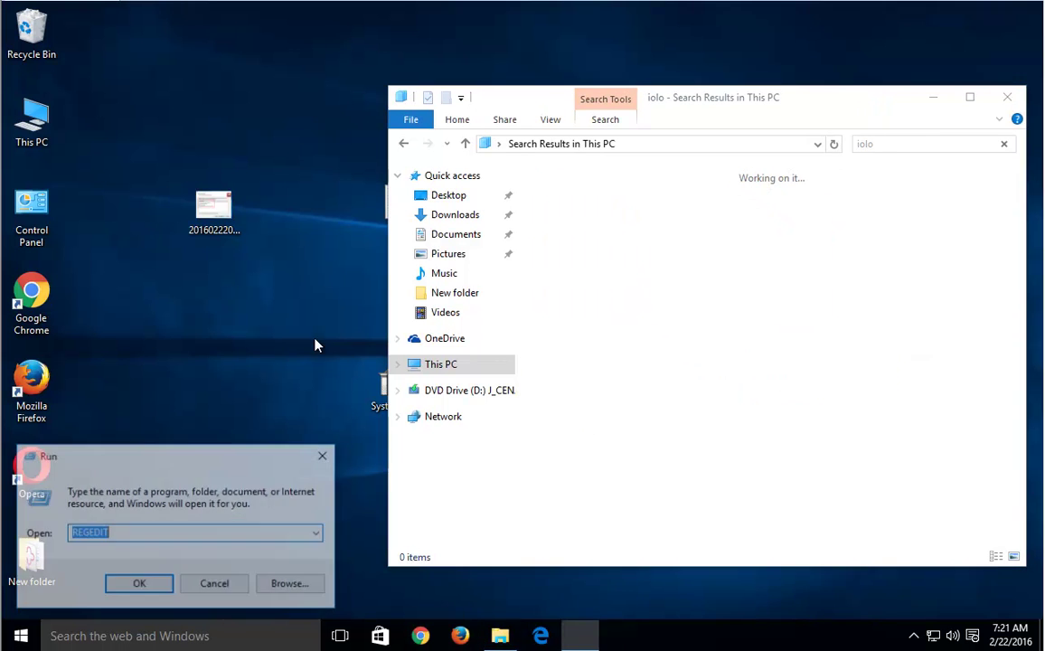
pyautogui.click(140, 584)
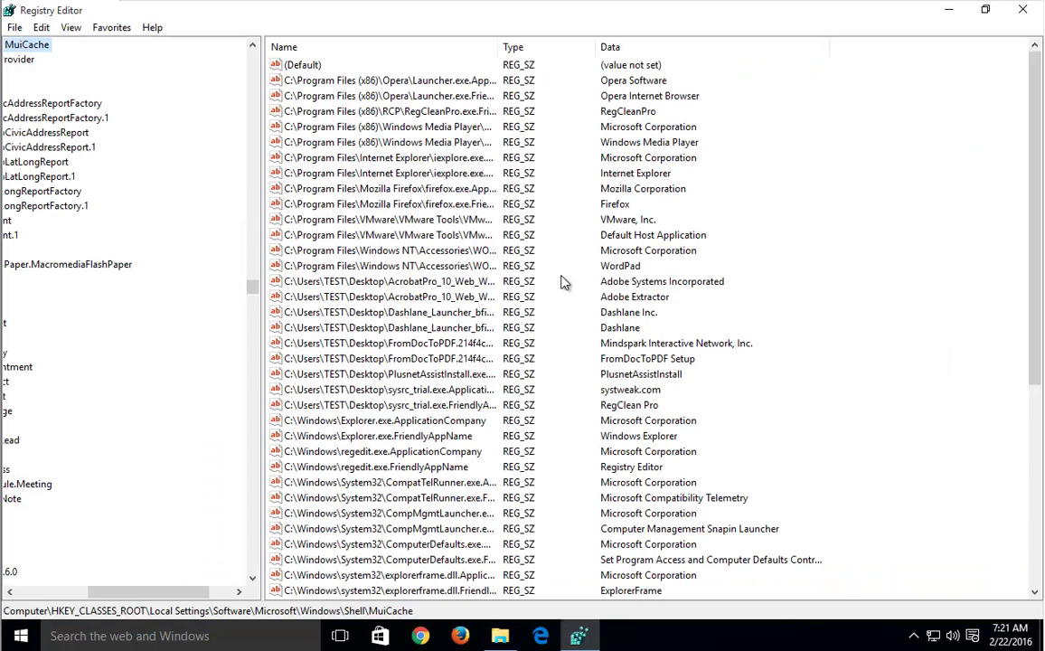
pyautogui.moveTo(144, 591); pyautogui.dragTo(68, 591)
pyautogui.moveTo(251, 287); pyautogui.dragTo(262, 54)
pyautogui.moveTo(310, 10); pyautogui.dragTo(389, 181)
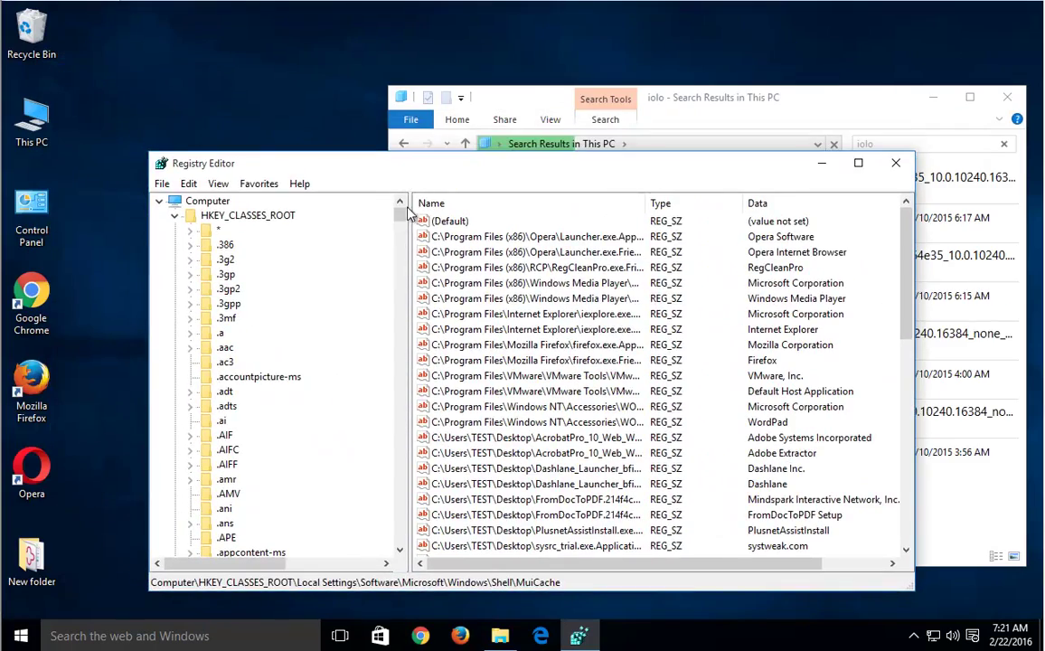
pyautogui.click(208, 200)
pyautogui.click(174, 215)
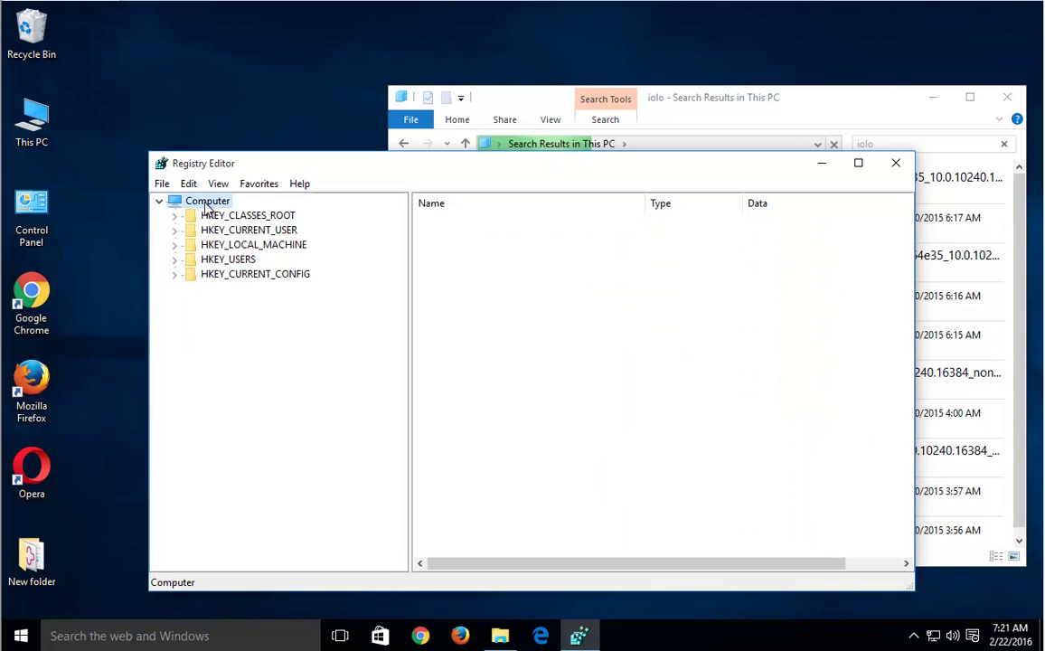
# - Search the registry's keys, values and data for iolo
pyautogui.hotkey('ctrl', 'f')
pyautogui.write('iolo')
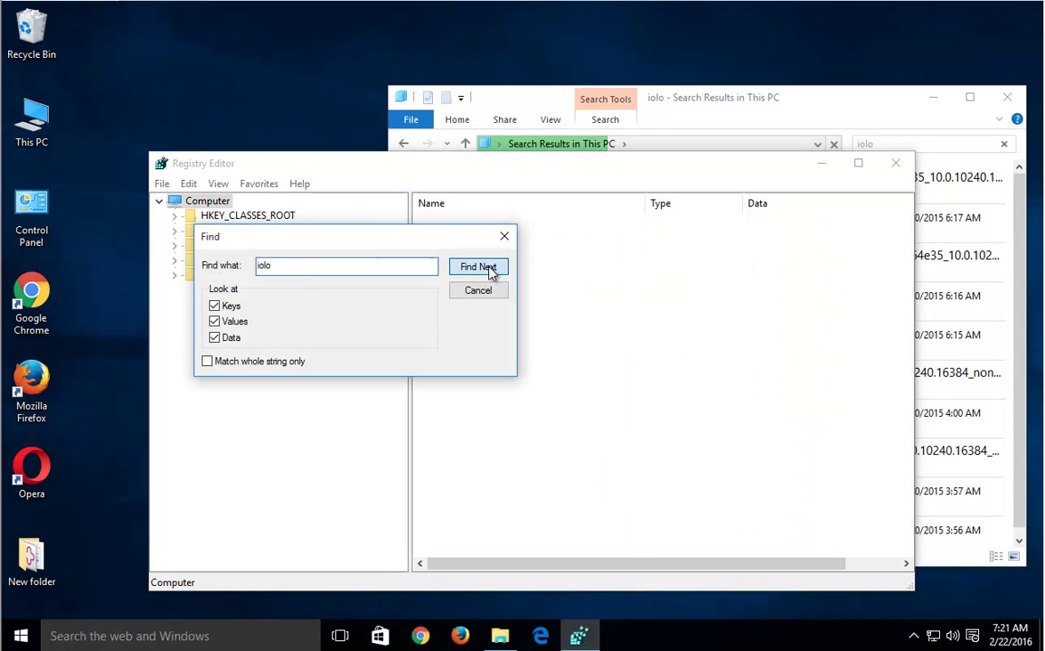
pyautogui.click(478, 267)
# - Review the iolo file search results and the first registry match, and minimize both windows
pyautogui.click(716, 133)
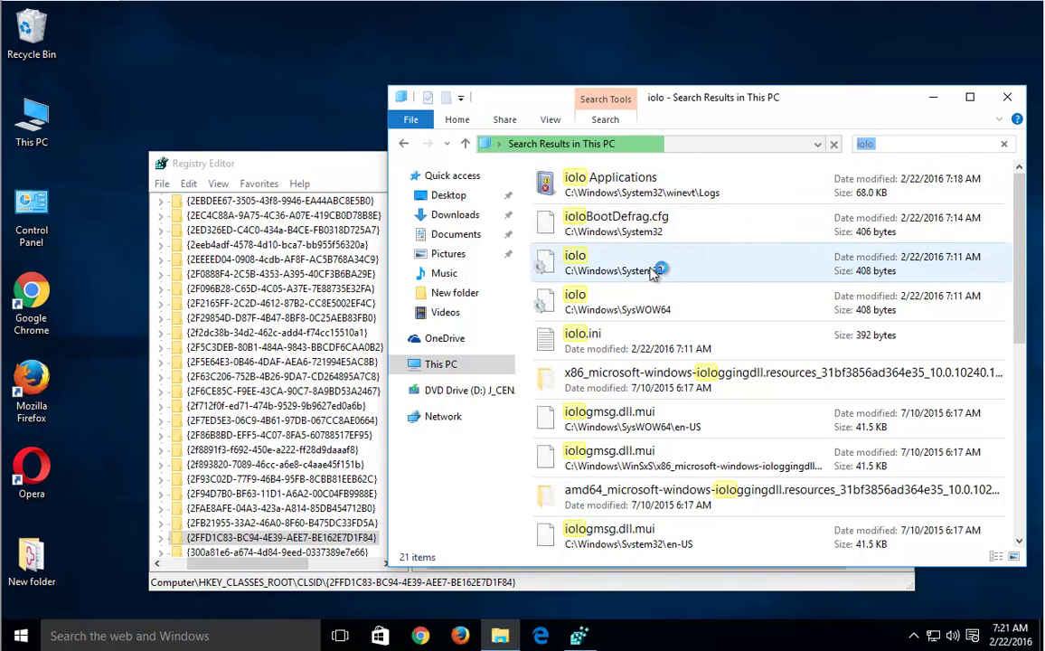
pyautogui.scroll(-5, 746, 456)
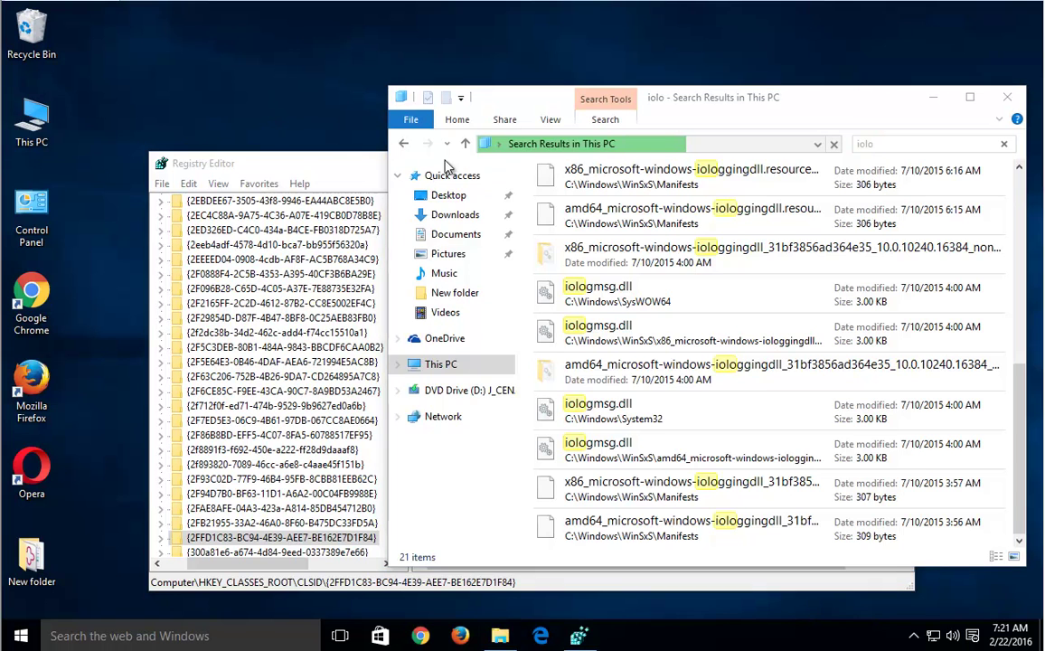
pyautogui.click(352, 175)
pyautogui.click(450, 221)
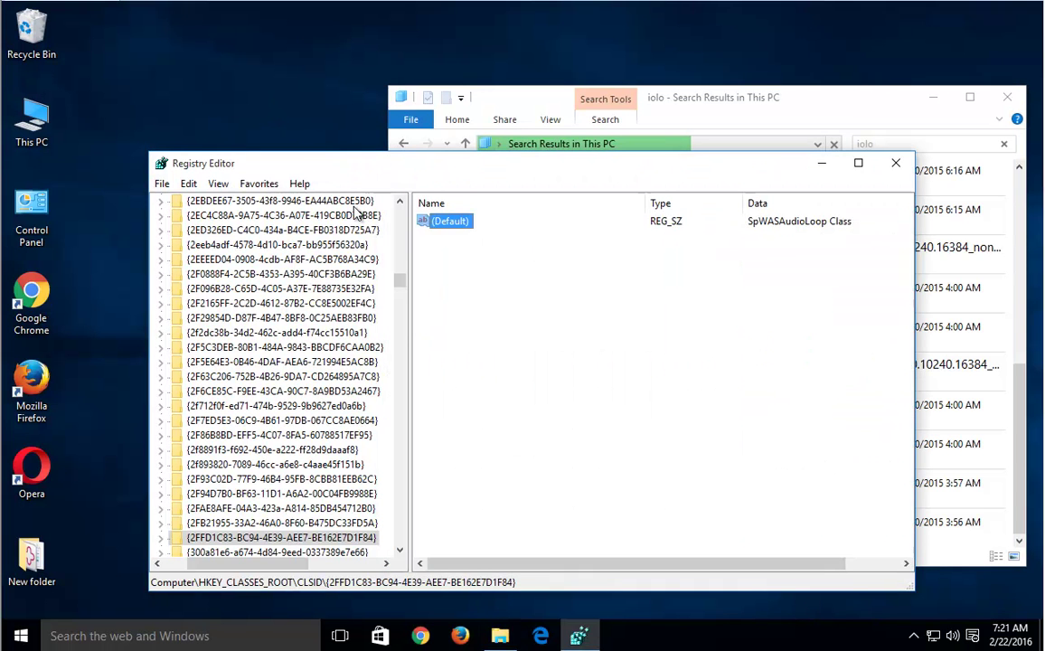
pyautogui.click(824, 164)
pyautogui.click(933, 97)
# - Replace "SystemMechanic" in the desktop installer's file name with the copied text iolo
pyautogui.click(425, 408)
pyautogui.click(380, 432)
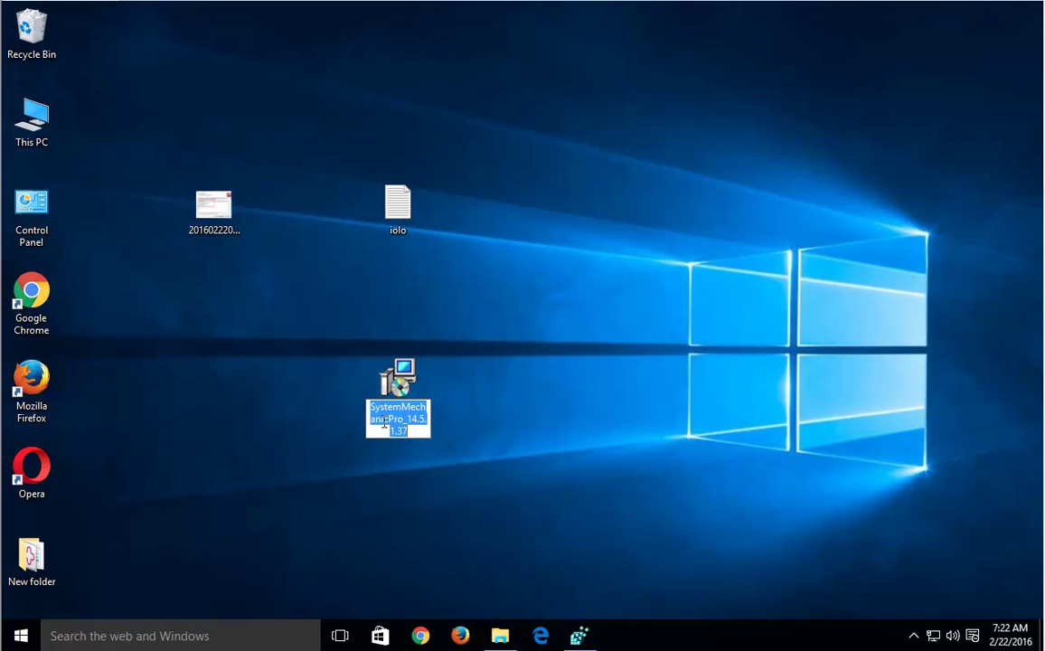
pyautogui.click(389, 421)
pyautogui.rightClick(398, 425)
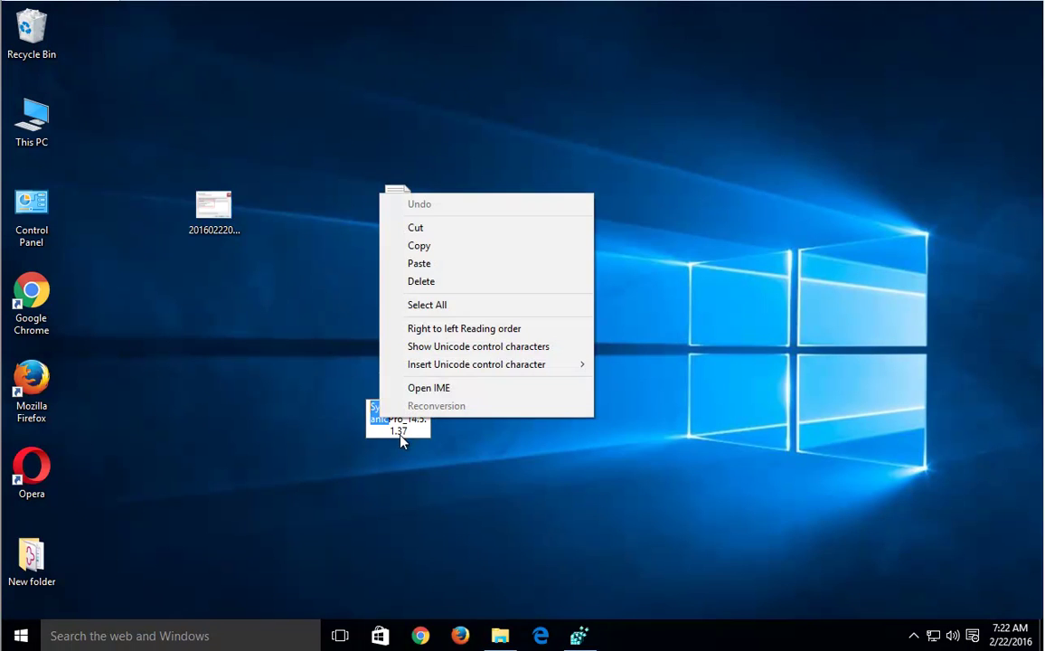
pyautogui.click(443, 262)
# - Open a second This PC window, search it for iolo, and minimize both search windows
pyautogui.click(481, 638)
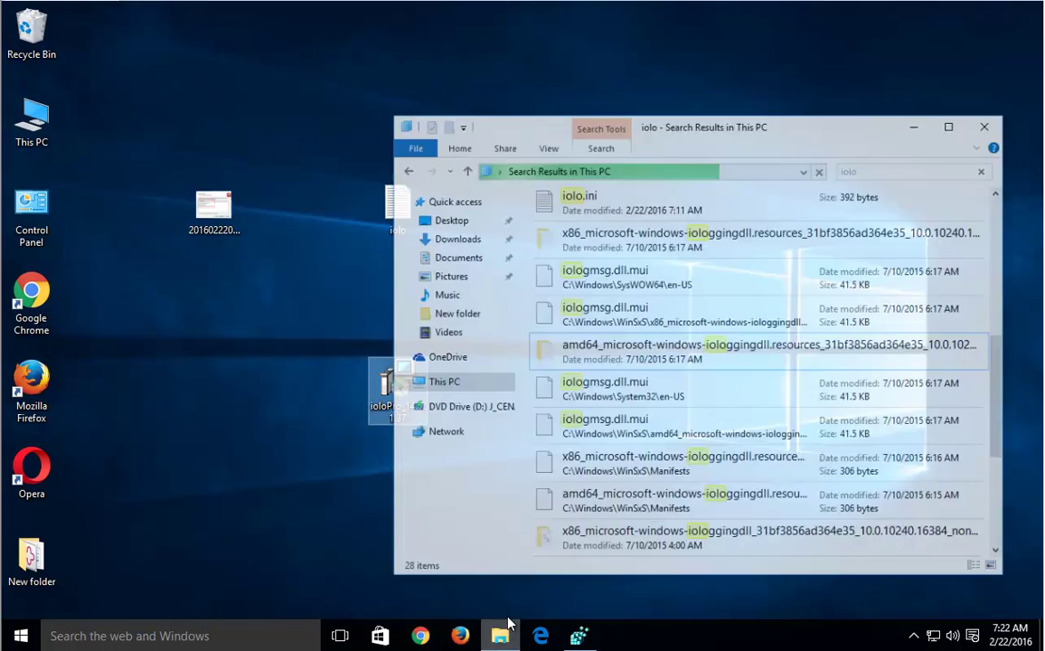
pyautogui.doubleClick(32, 122)
pyautogui.rightClick(488, 59)
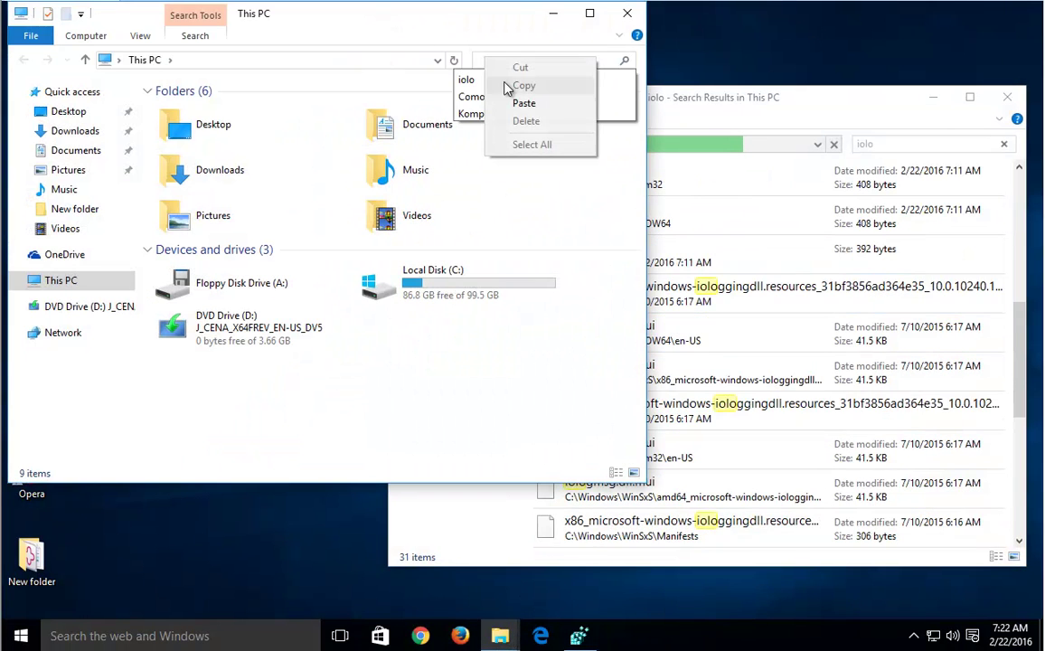
pyautogui.click(518, 105)
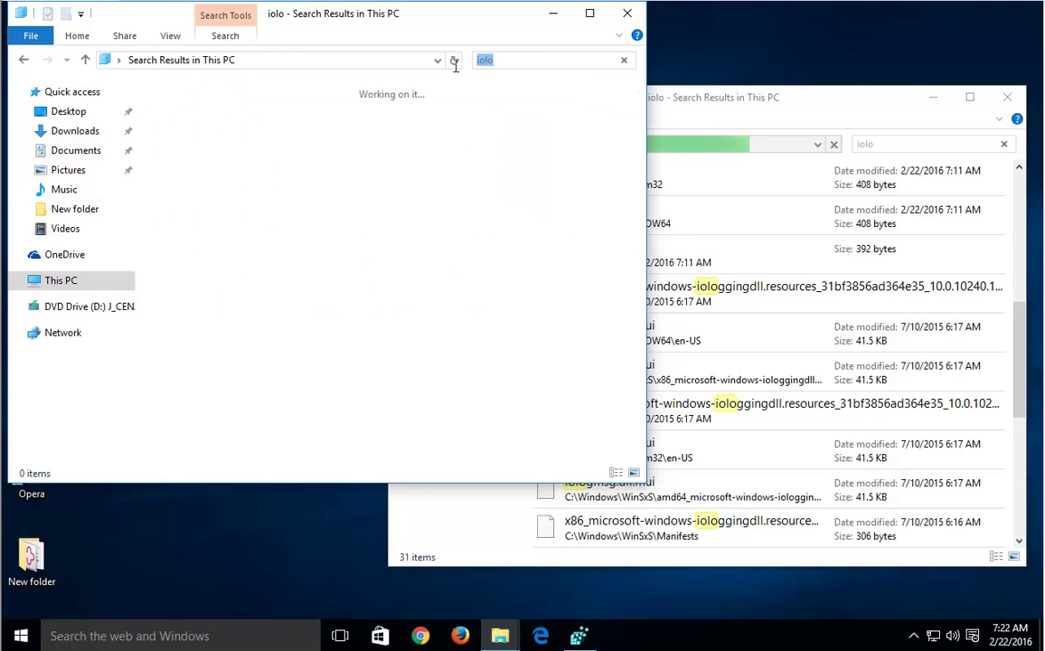
pyautogui.click(554, 13)
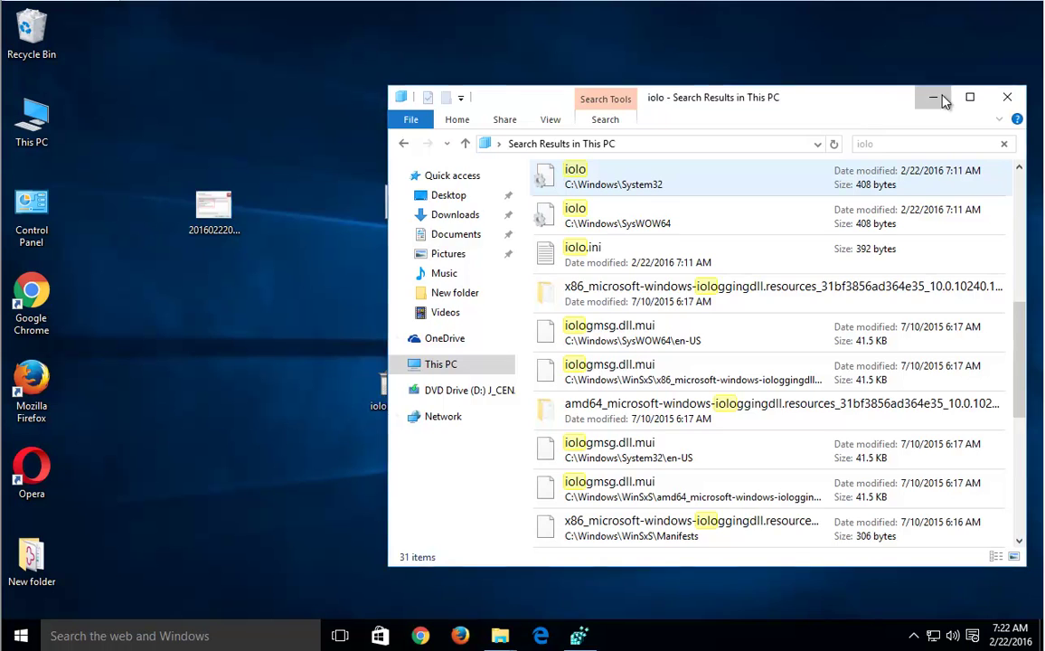
pyautogui.click(935, 98)
# - Restore the desktop installer's name to SystemMechanicPro_14.5.1.37 and copy "SystemMechanicPro" from it
pyautogui.rightClick(409, 411)
pyautogui.click(438, 366)
pyautogui.moveTo(404, 420); pyautogui.dragTo(390, 421)
pyautogui.rightClick(371, 408)
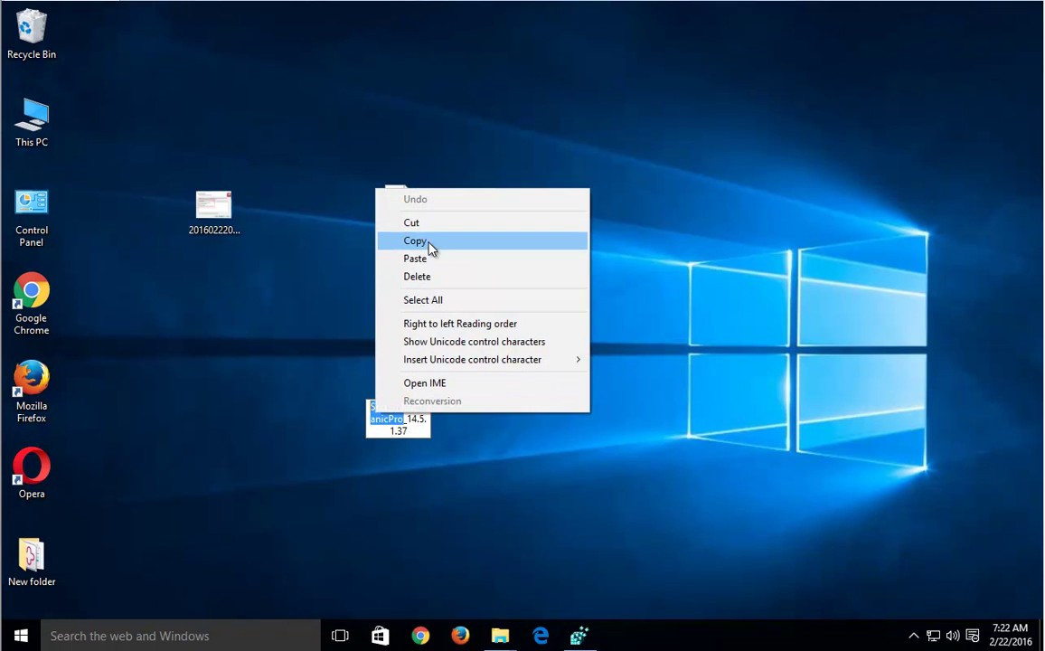
pyautogui.click(397, 241)
# - Search This PC for System Mechanic in the second iolo search window, and minimize that window
pyautogui.moveTo(500, 636)
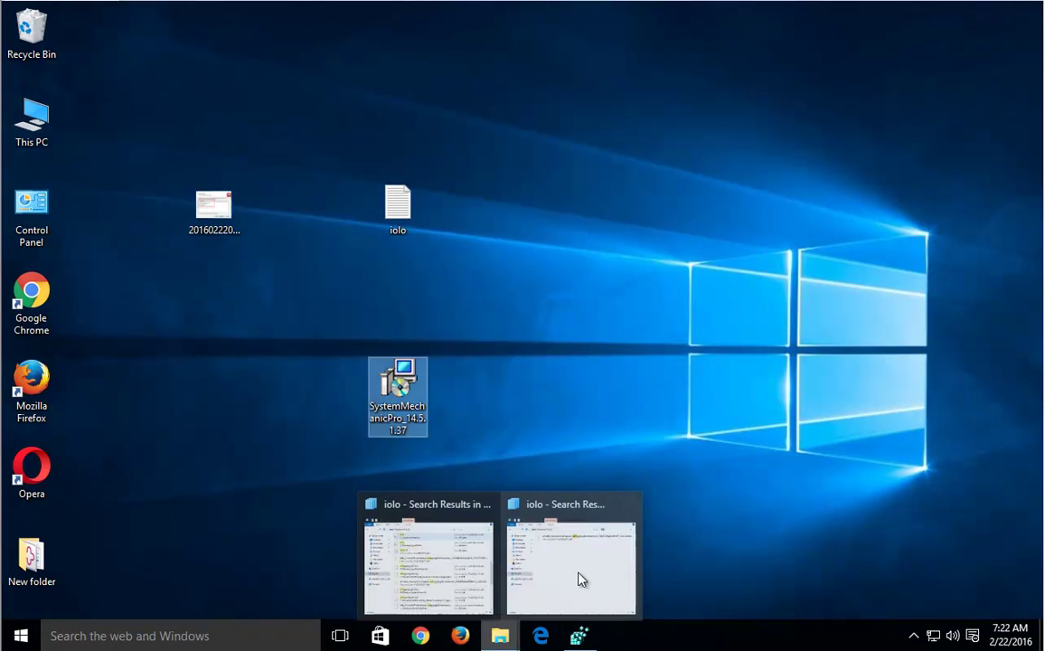
pyautogui.click(559, 583)
pyautogui.rightClick(483, 61)
pyautogui.click(497, 104)
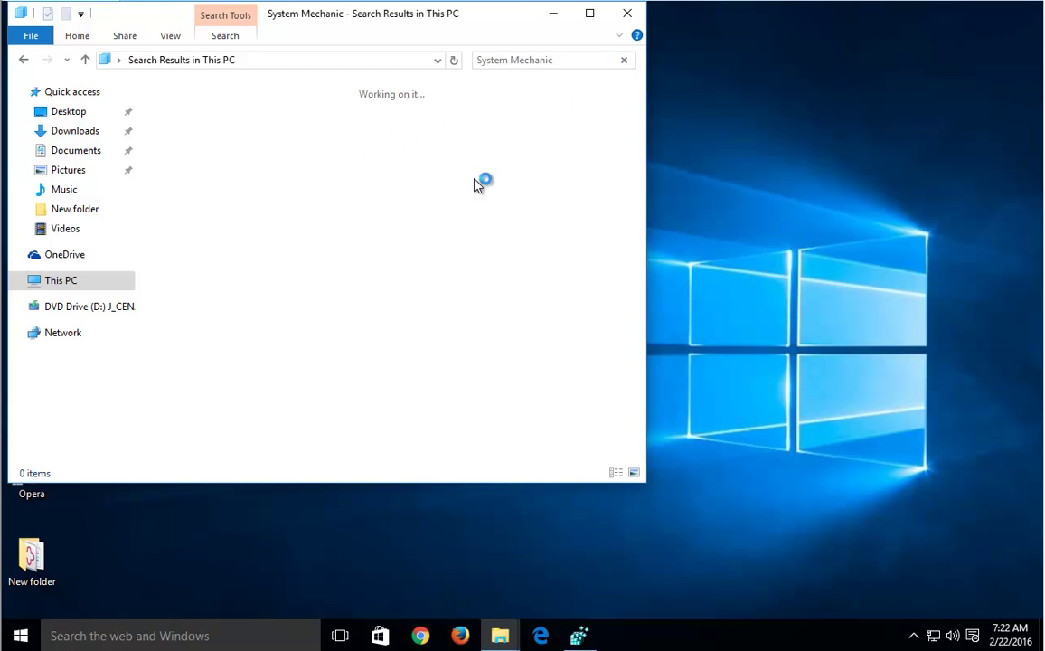
pyautogui.click(553, 13)
pyautogui.rightClick(226, 206)
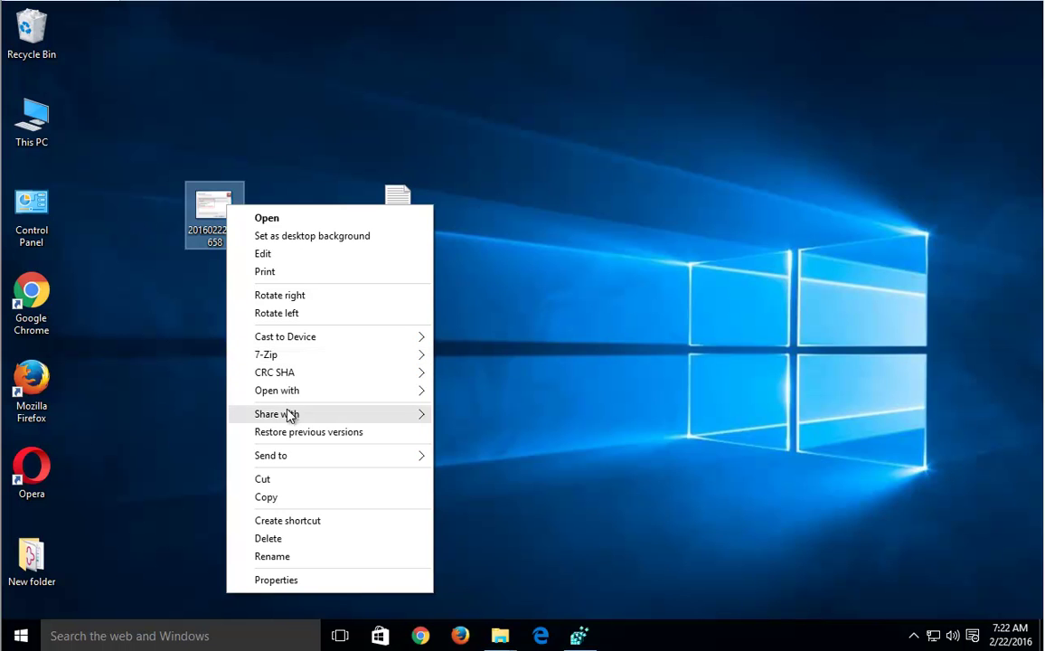
pyautogui.moveTo(289, 391)
pyautogui.click(453, 390)
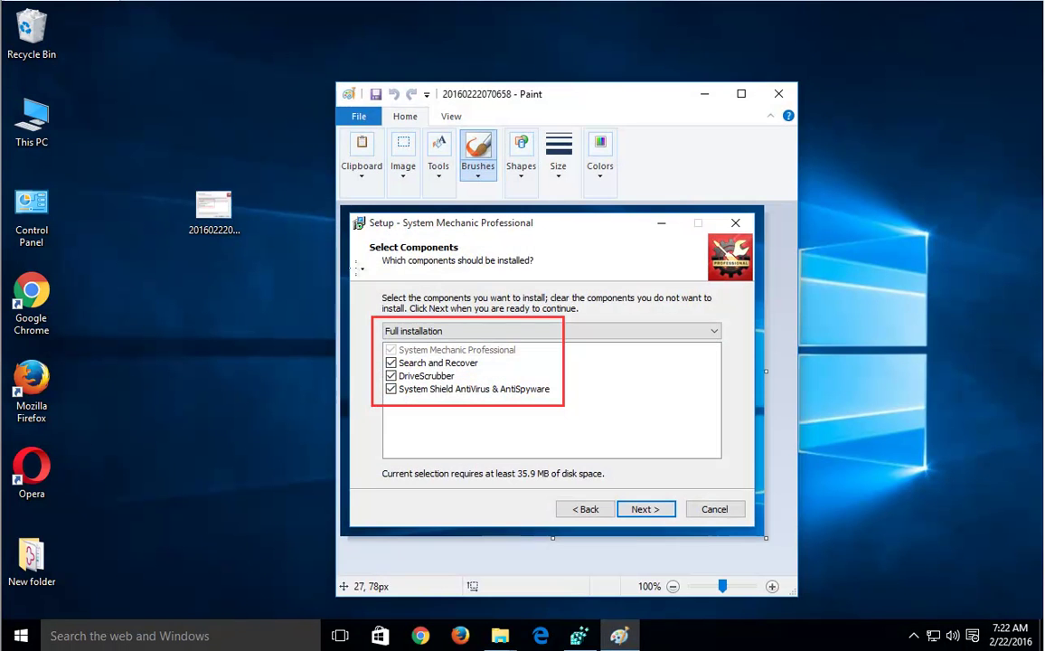
pyautogui.click(600, 159)
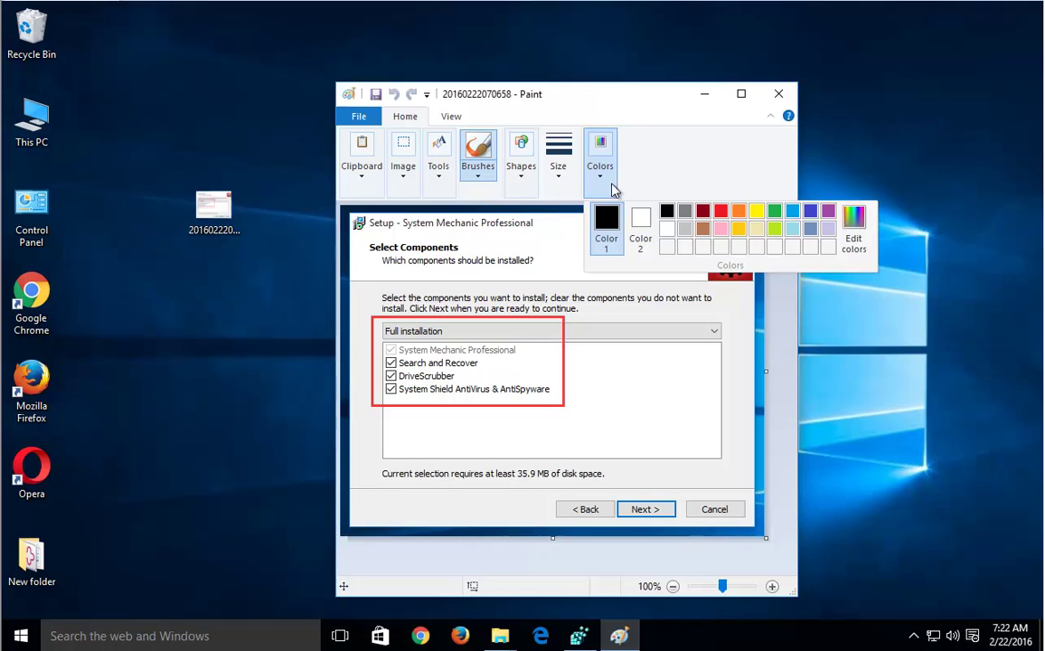
pyautogui.click(720, 211)
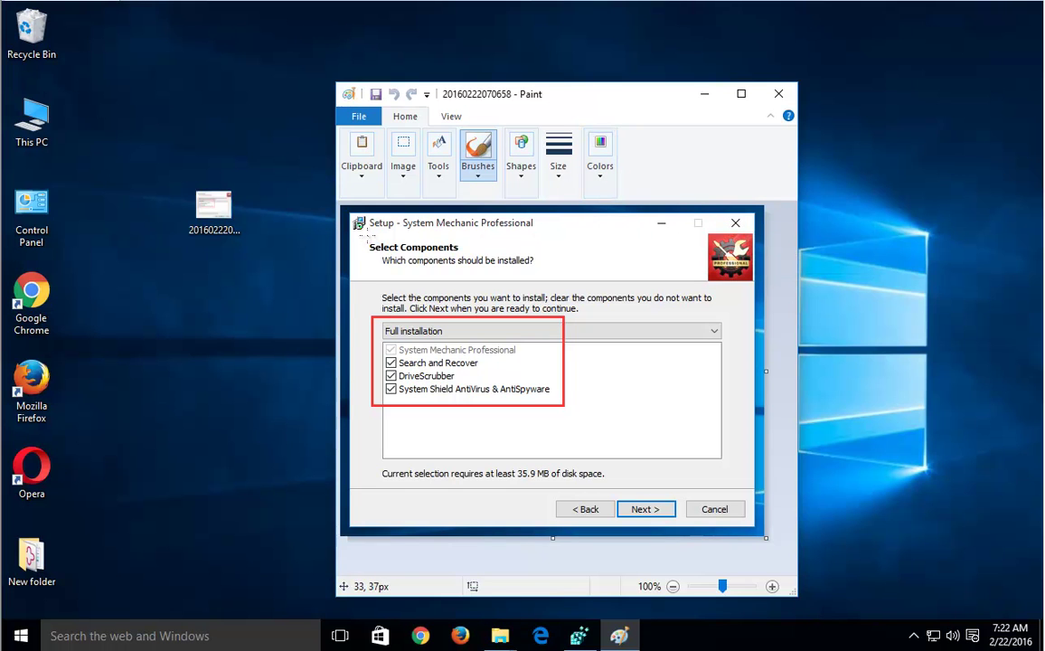